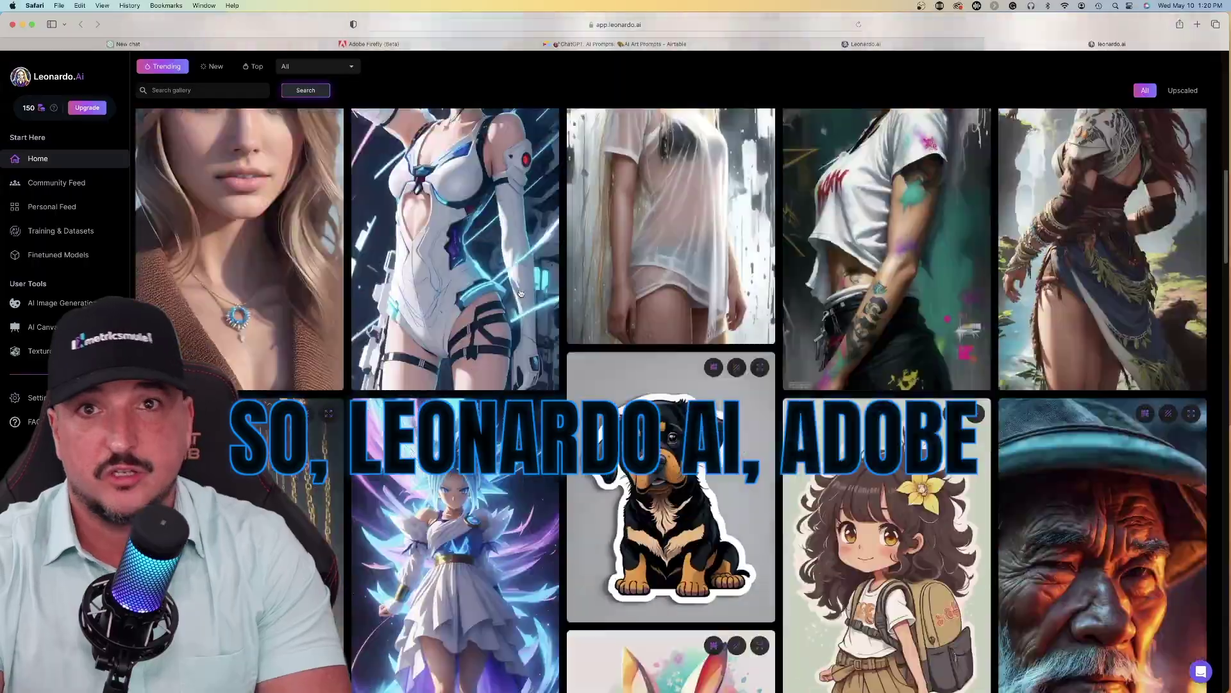
scroll(616, 346, "down", 4)
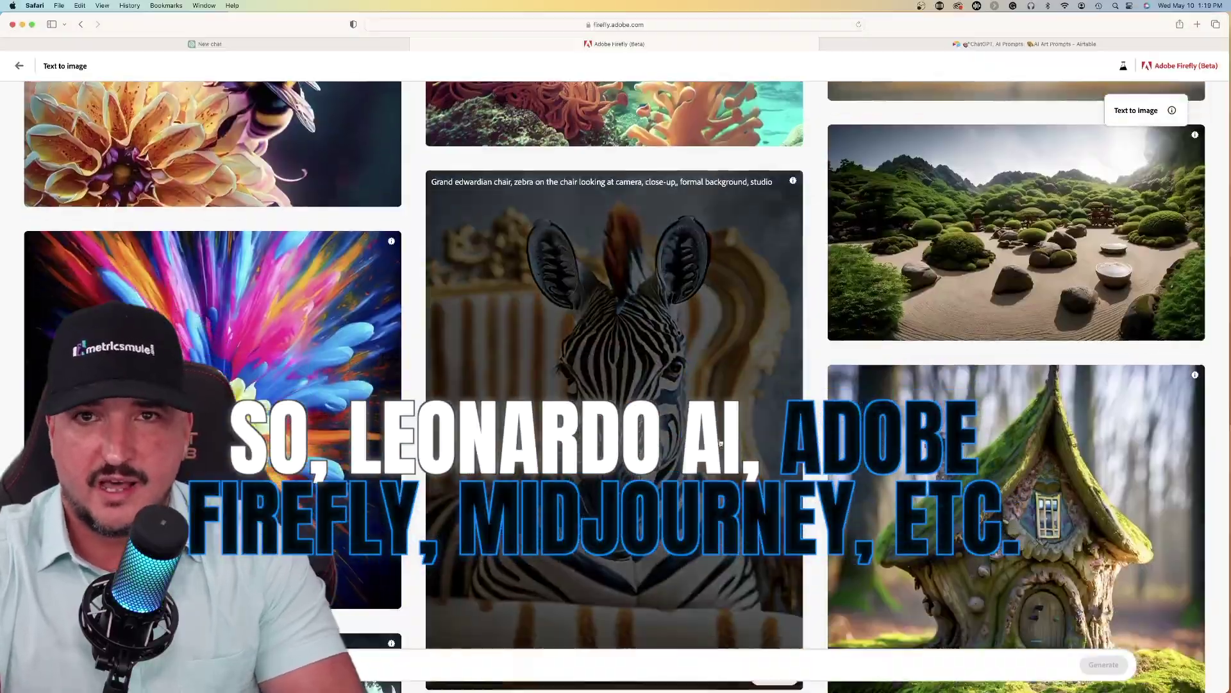
scroll(665, 396, "down", 5)
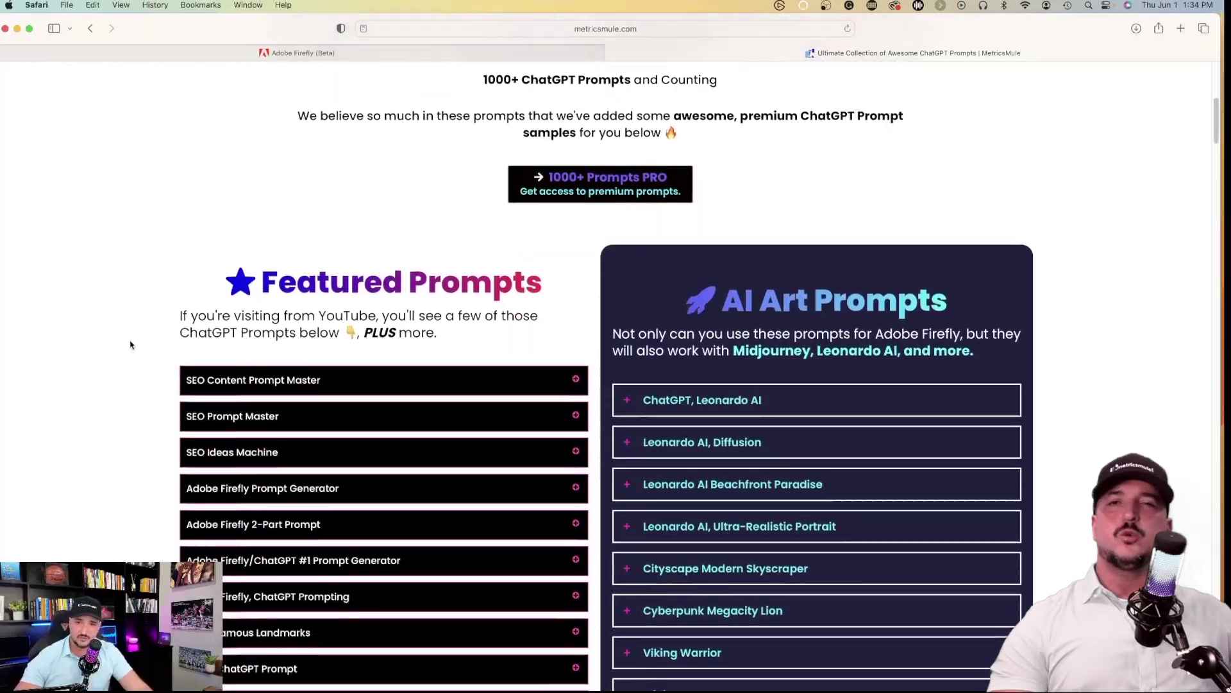
scroll(411, 297, "down", 2)
left_click(411, 297)
left_click(702, 313)
scroll(452, 268, "down", 15)
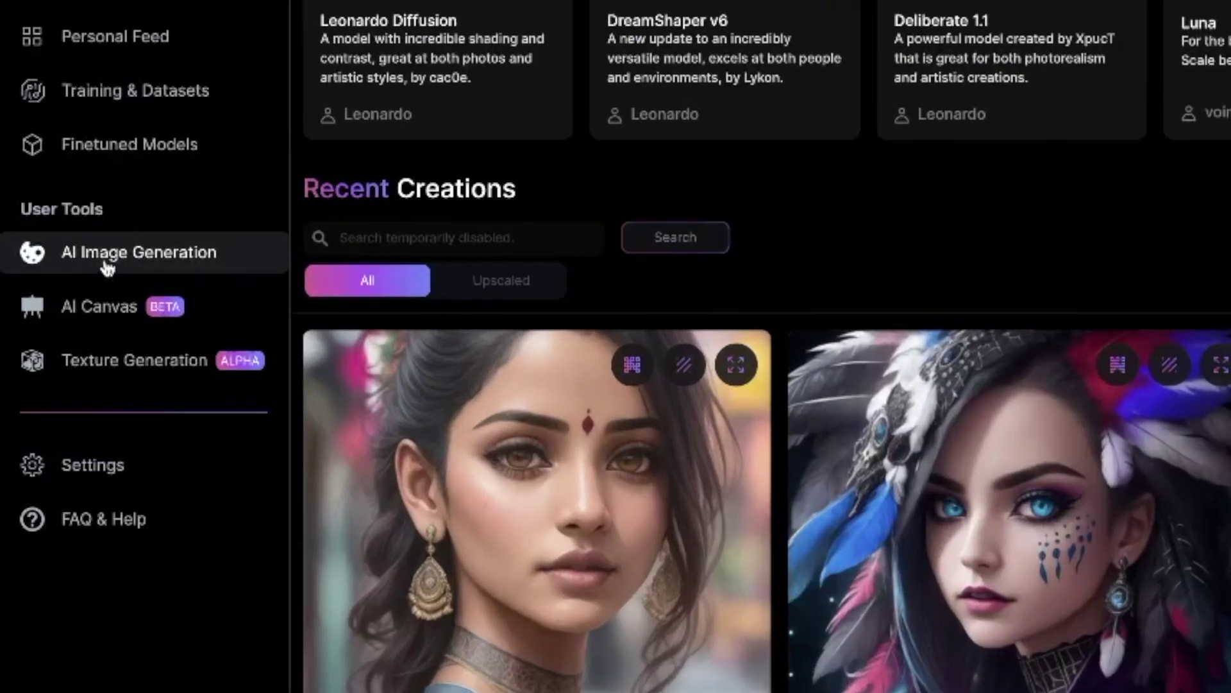
Open Leonardo's AI image generation tool and bring up its prompt generation section
left_click(104, 263)
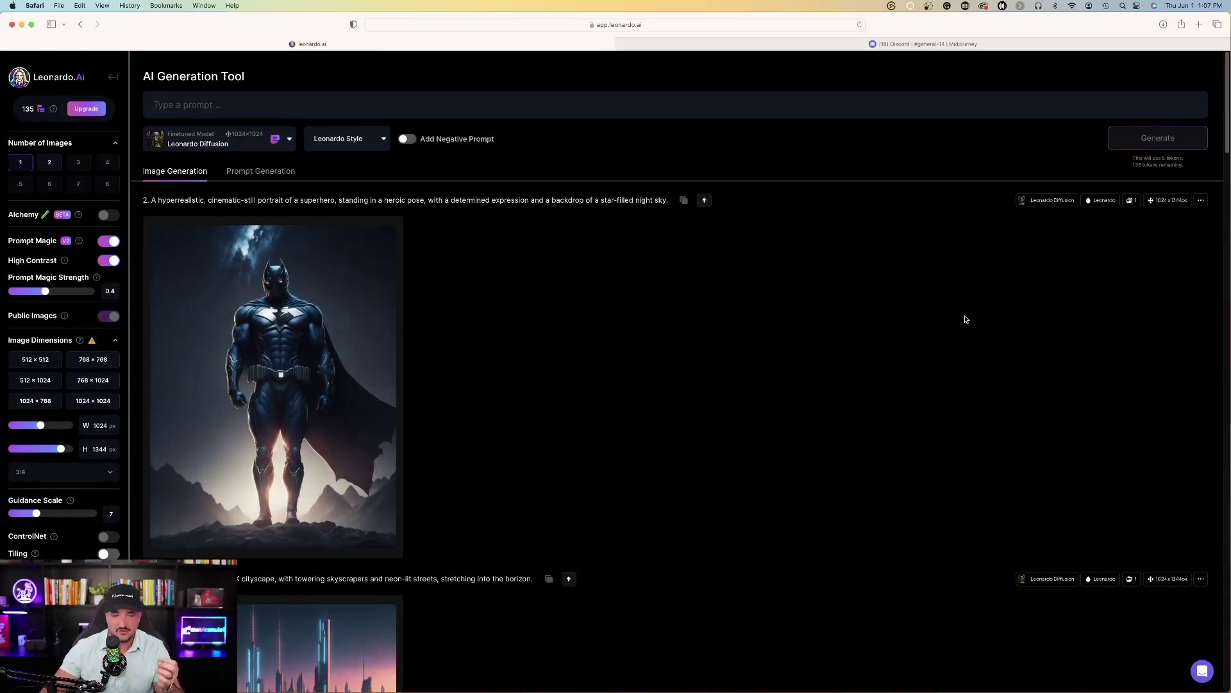
left_click(262, 171)
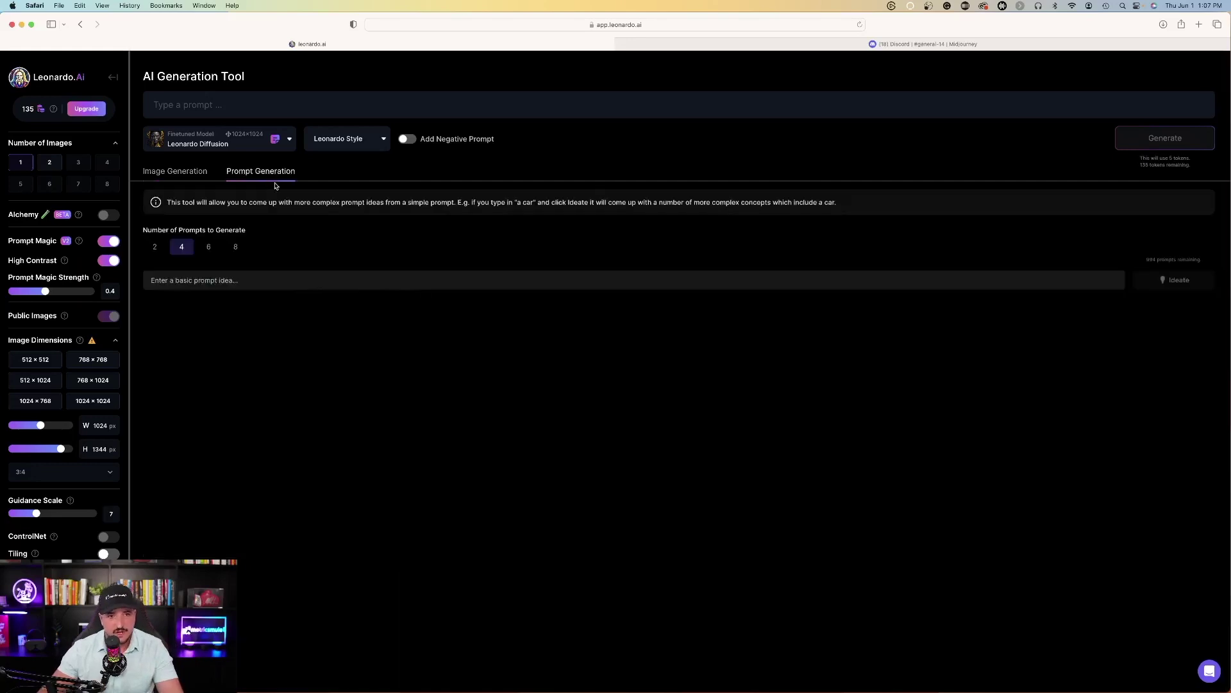
left_click(171, 174)
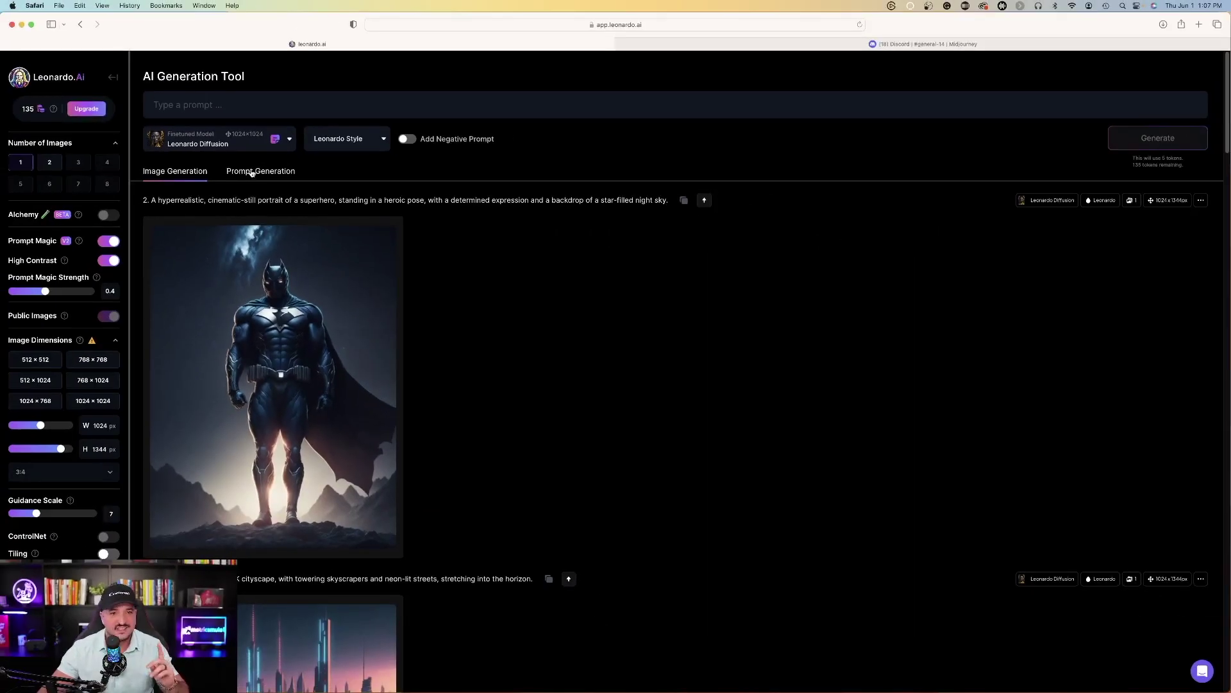
left_click(252, 173)
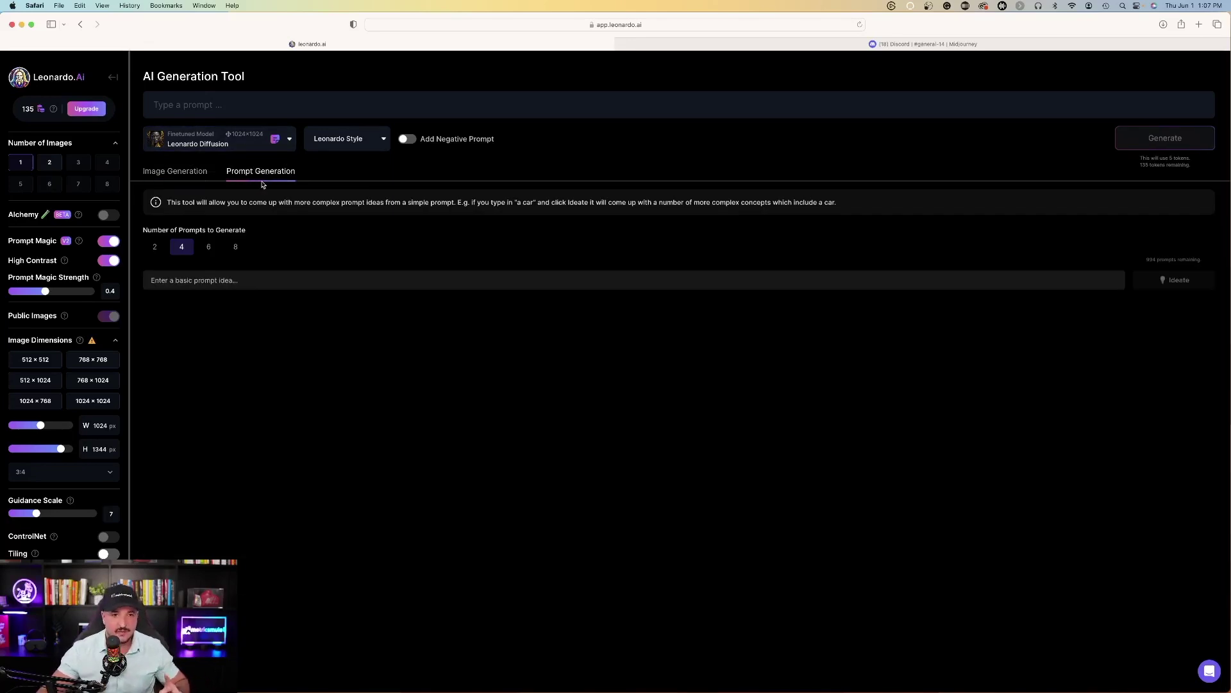
left_click(184, 172)
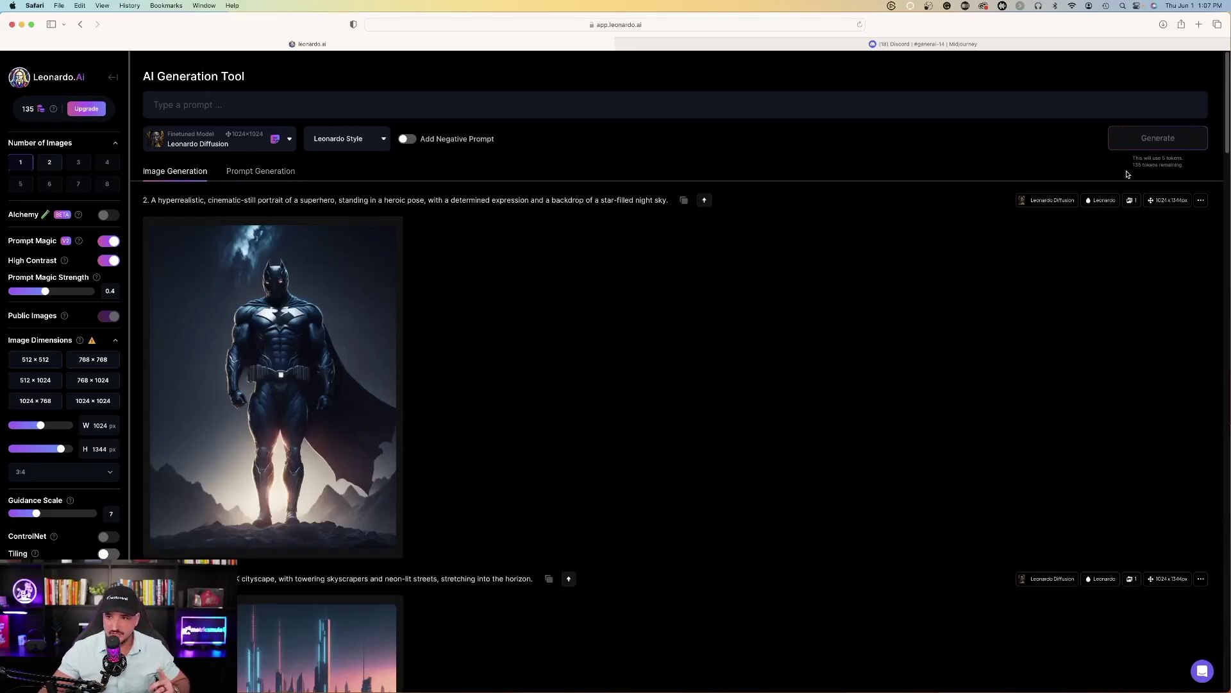
left_click(263, 174)
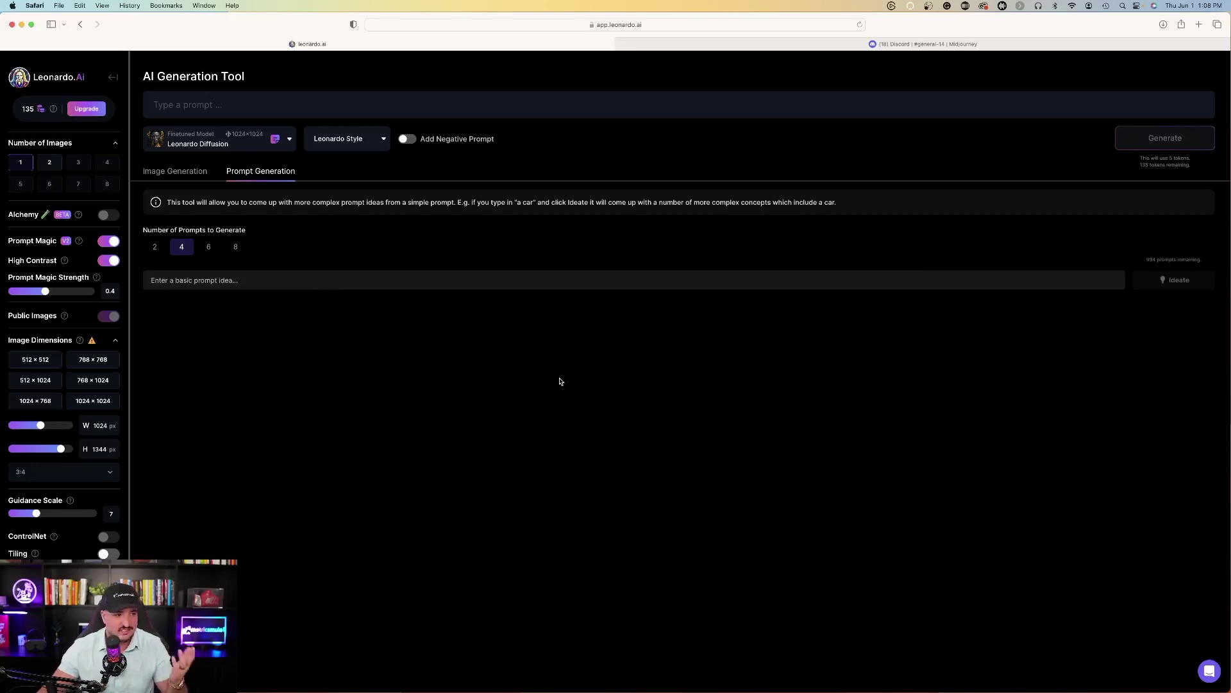
Generate four prompt ideas from the basic idea "neon bee"
left_click(176, 279)
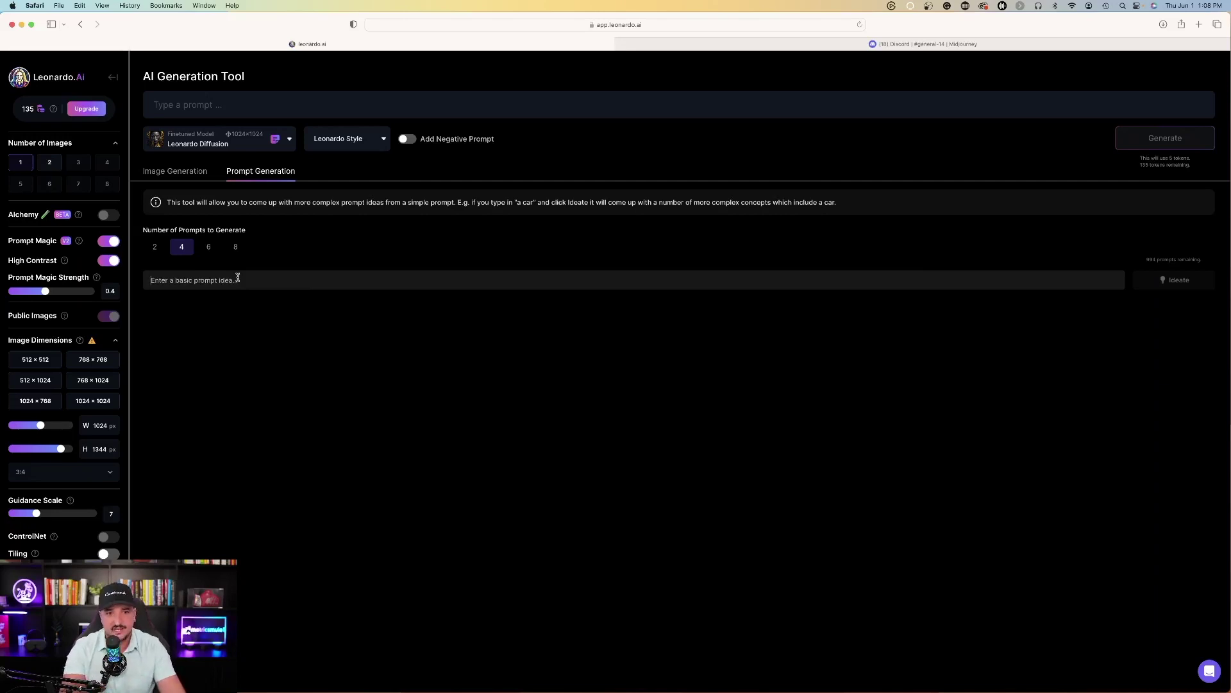
type("neon bee")
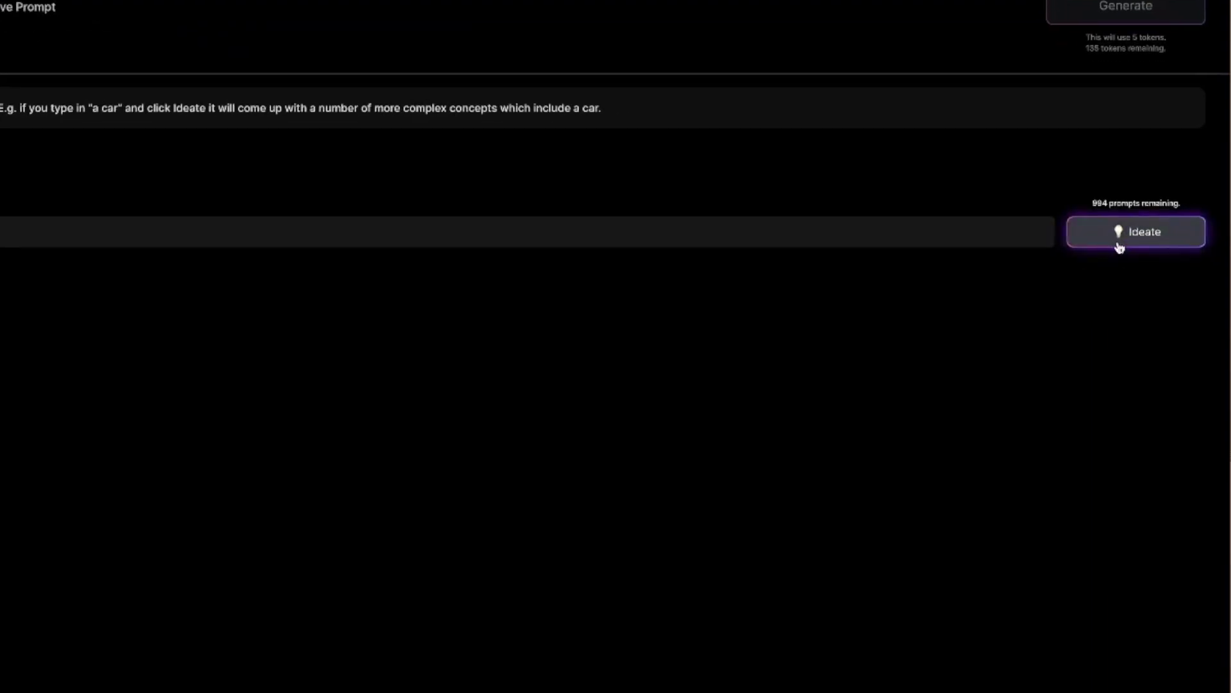
left_click(1120, 248)
left_click(1129, 245)
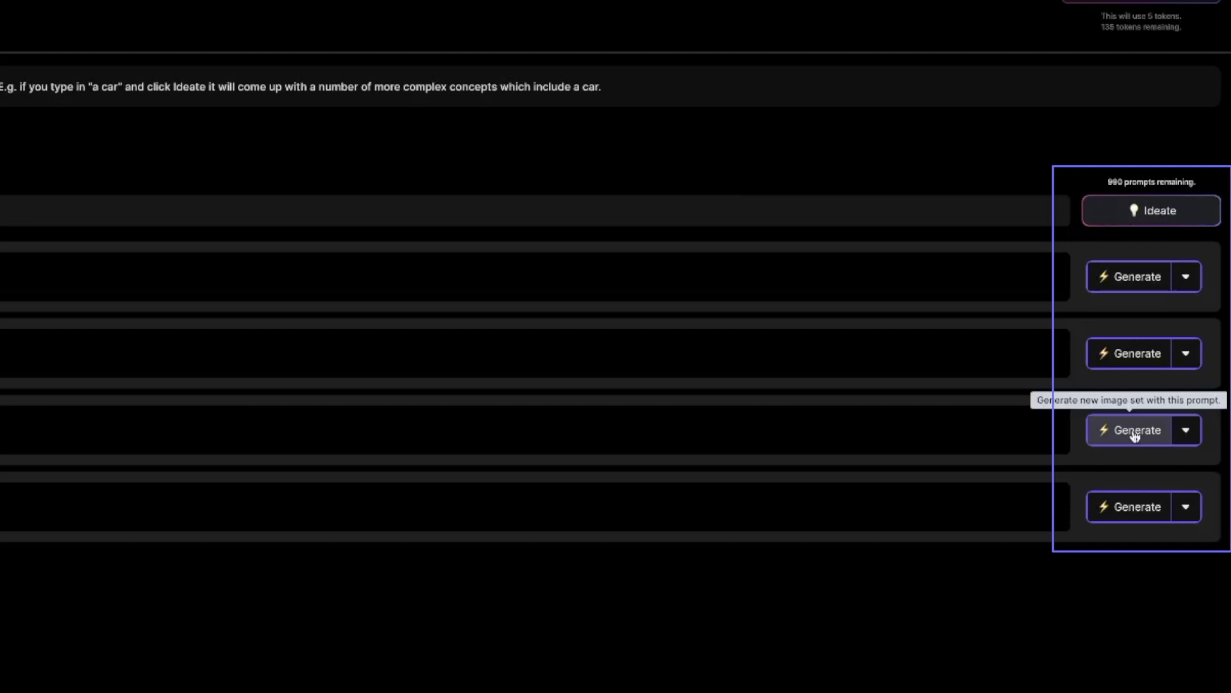
Generate an image from the suggested prompt "A neon bee flitting between a field of glowing, neon flowers."
left_click(1196, 434)
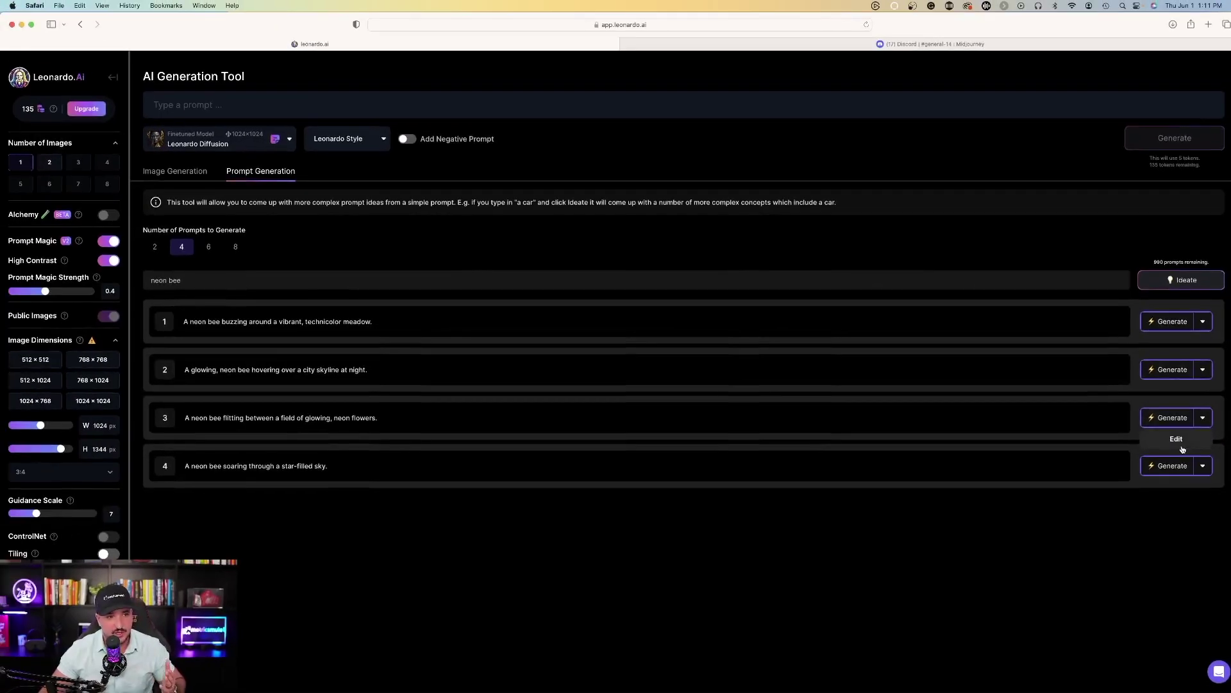
left_click(934, 571)
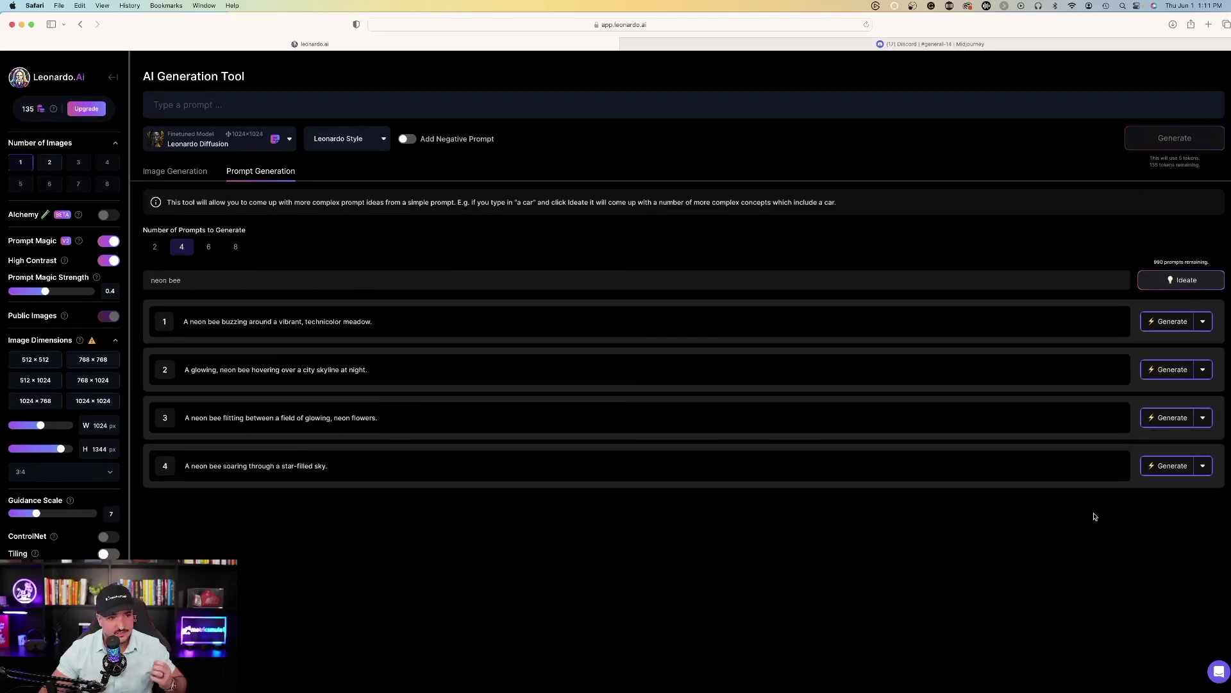
left_click(1165, 415)
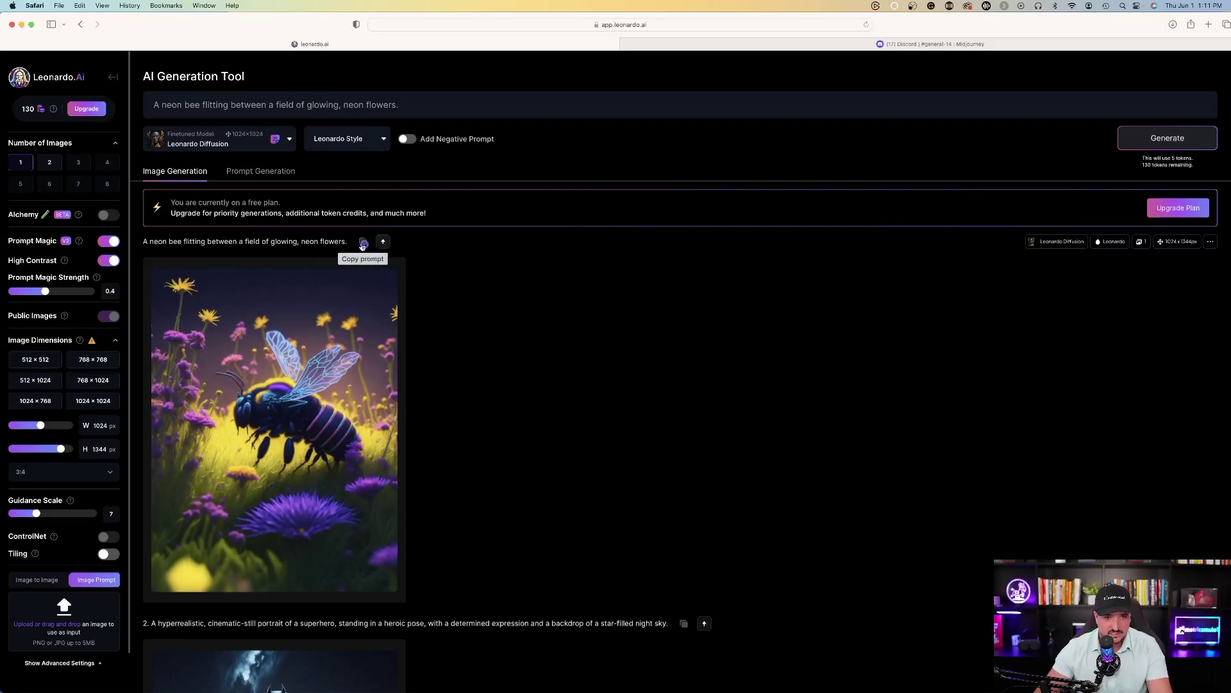
Switch to Midjourney on Discord and submit "A neon bee flitting between a field of glowing, neon flowers." with the /imagine command
left_click(759, 244)
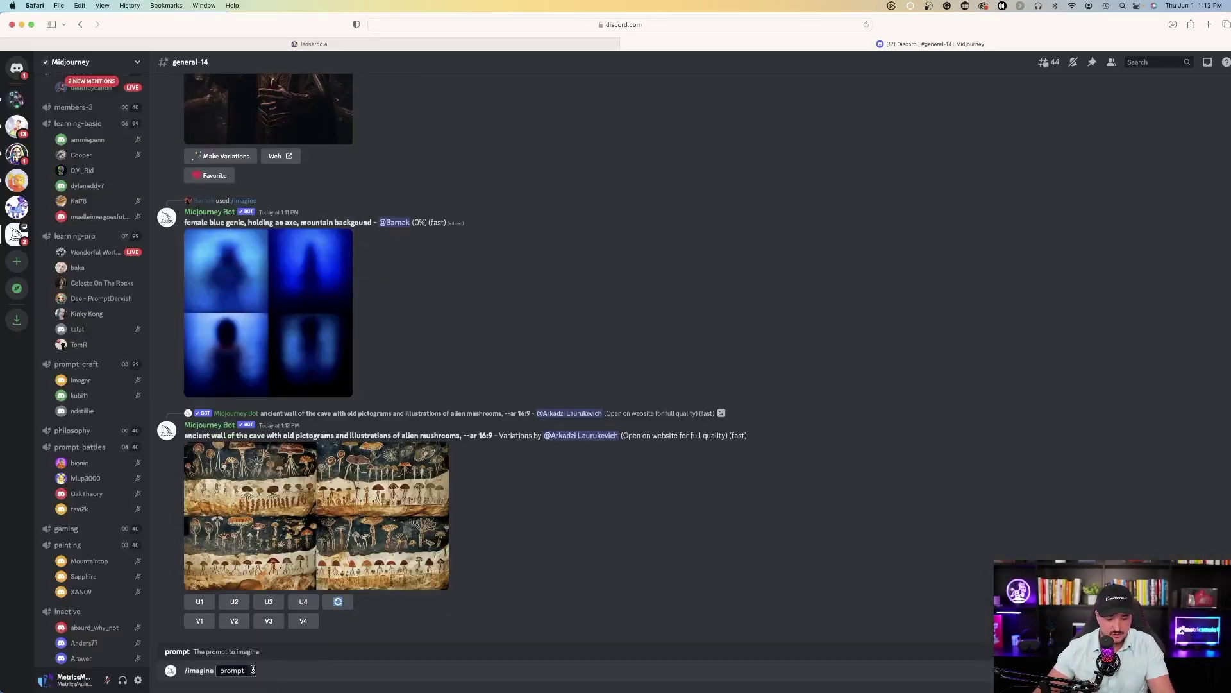
type("A neon bee flitting between a field of glowing, neon flowers.")
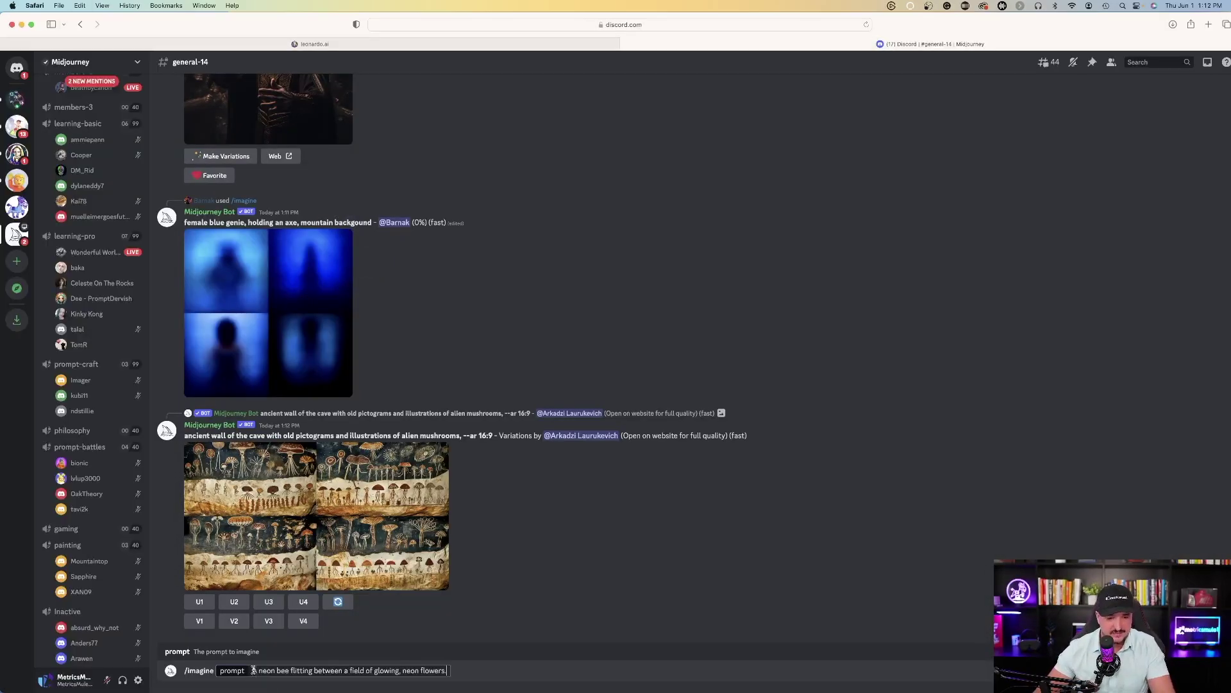
key("Return")
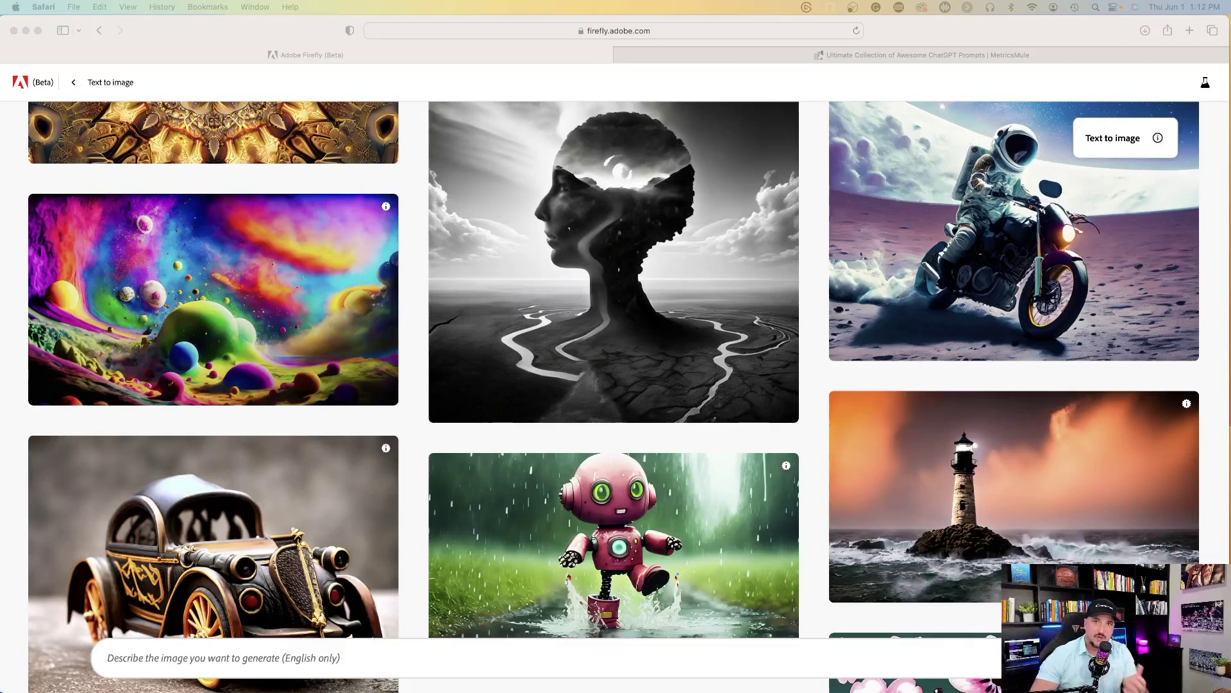
Switch to Adobe Firefly, generate images from "A neon bee flitting between a field of glowing, neon flowers." and change the content type to Photo
left_click(196, 657)
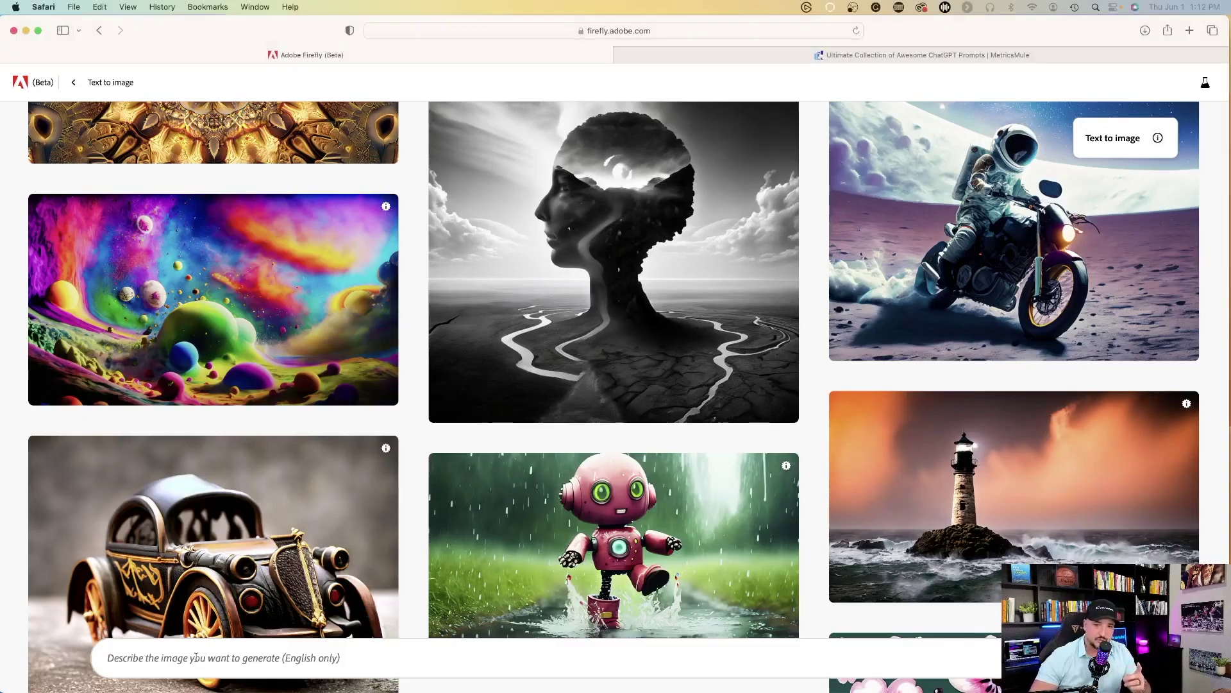
type("A neon bee flitting between a field of glowing, neon flowers.")
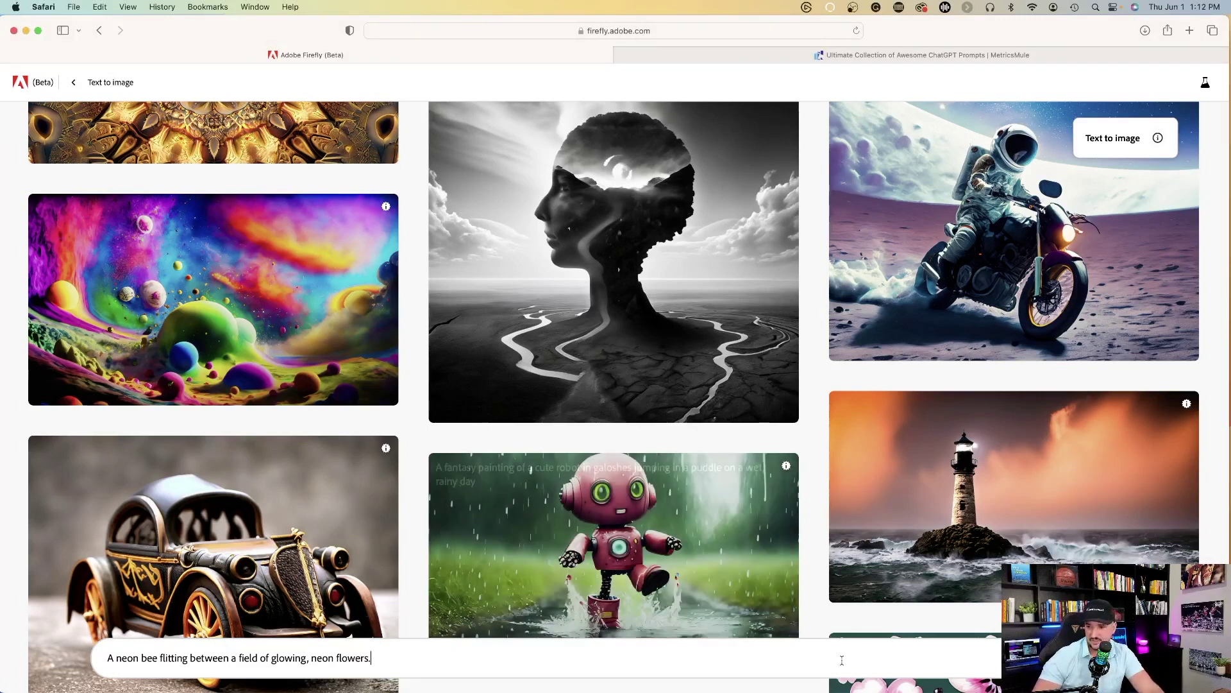
key("Return")
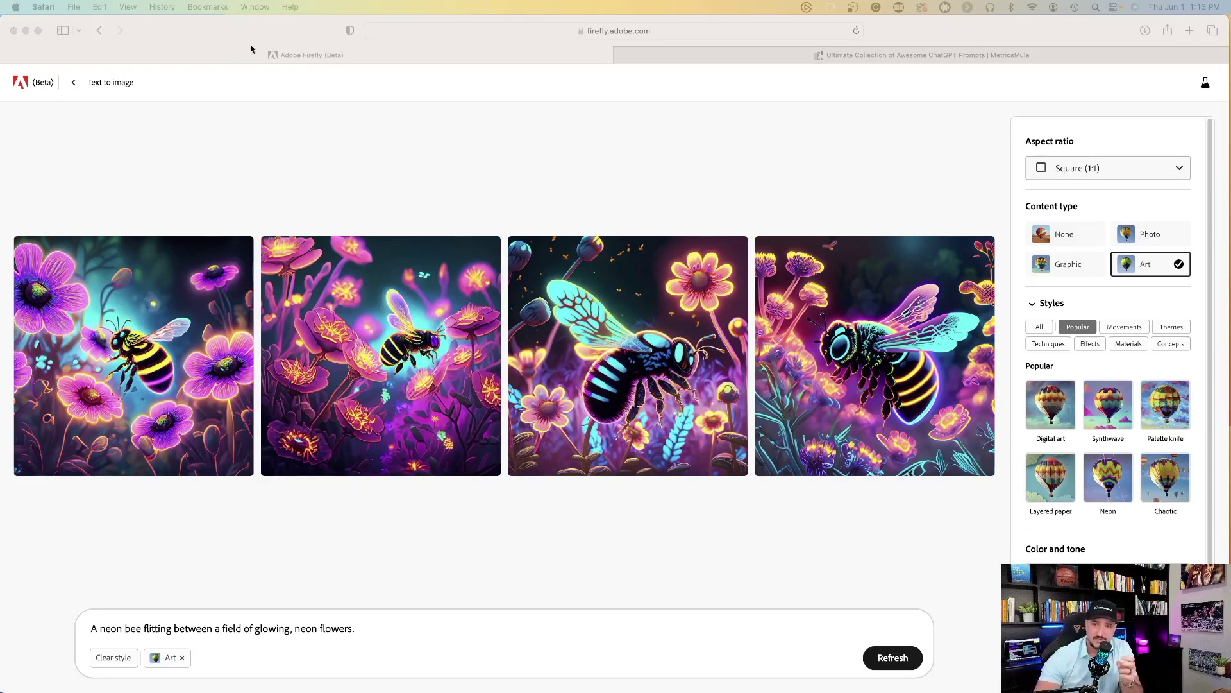
left_click(1035, 40)
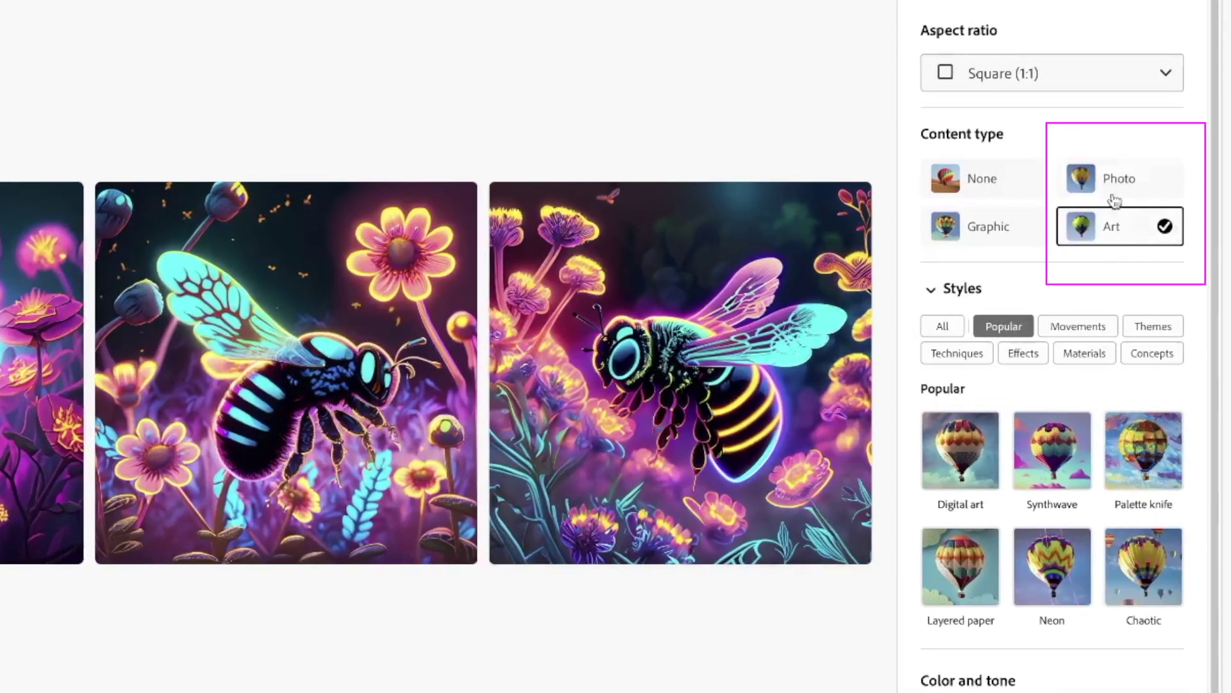
left_click(1116, 183)
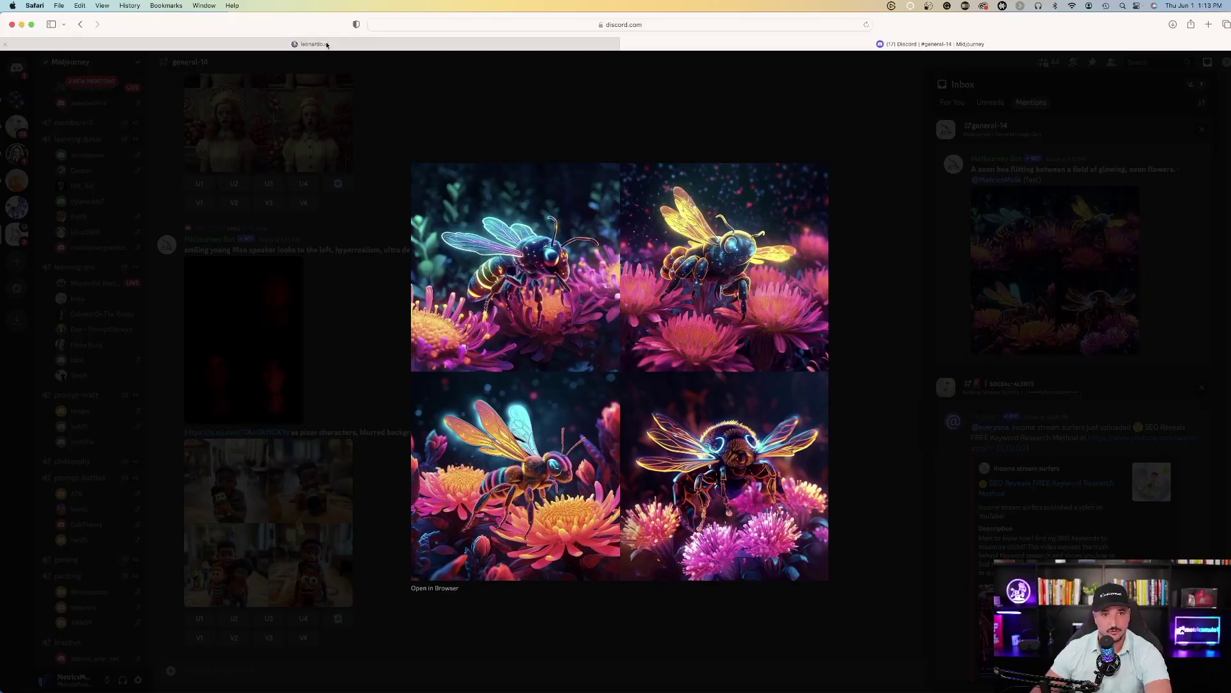
Compare the saved neon bee images from Firefly, Leonardo and Midjourney in Preview
left_click(326, 45)
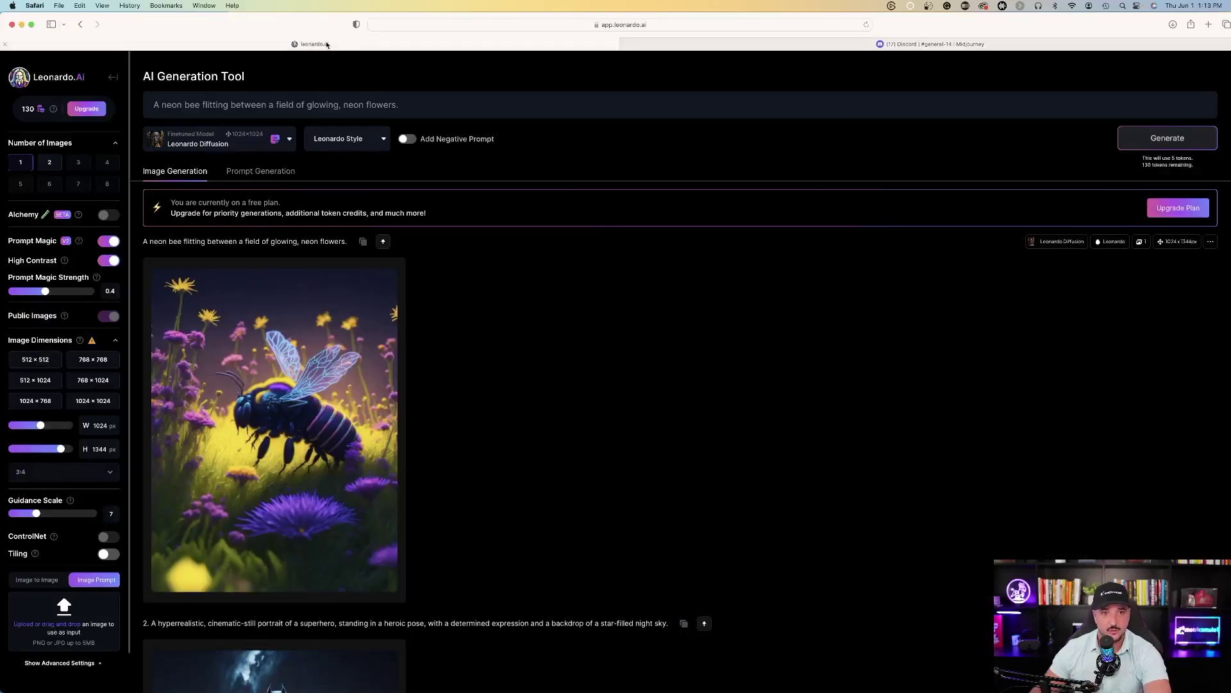
left_click(765, 48)
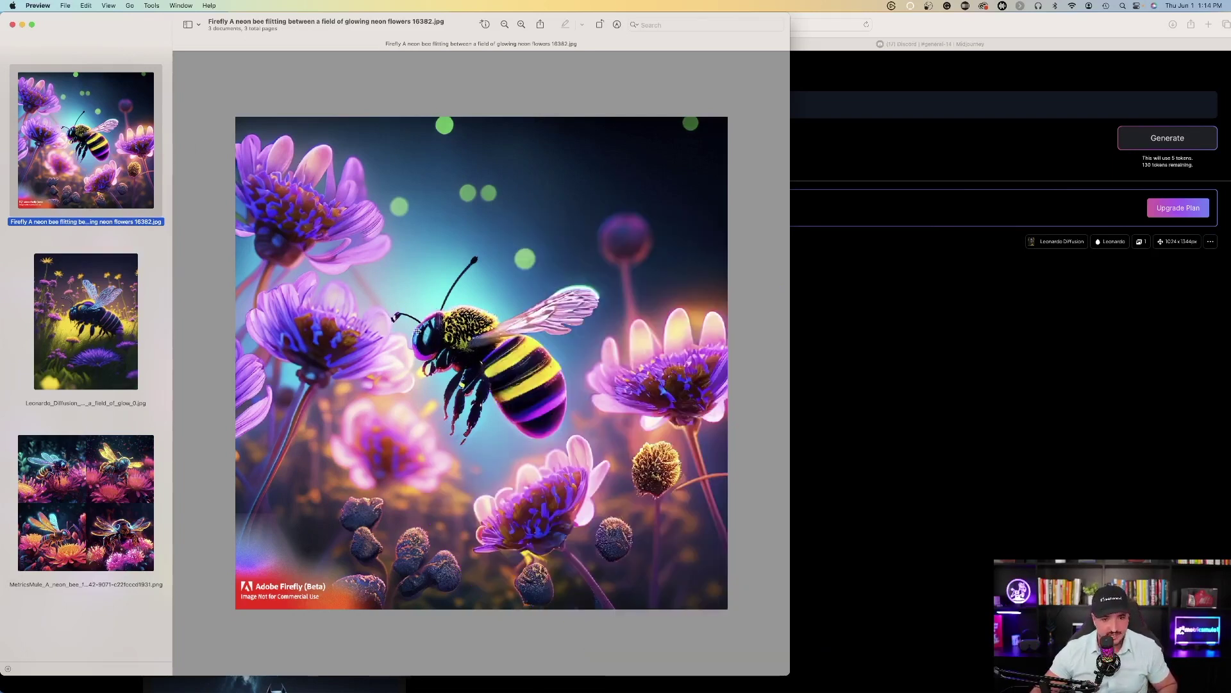
left_click(94, 326)
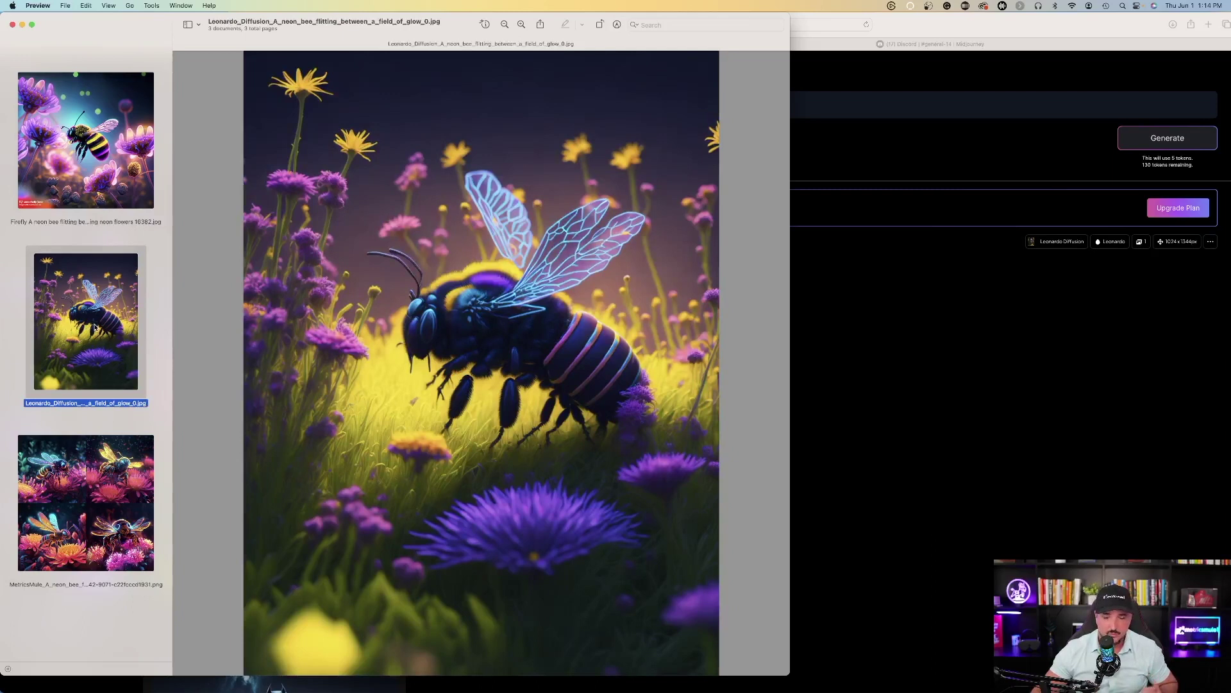
left_click(112, 547)
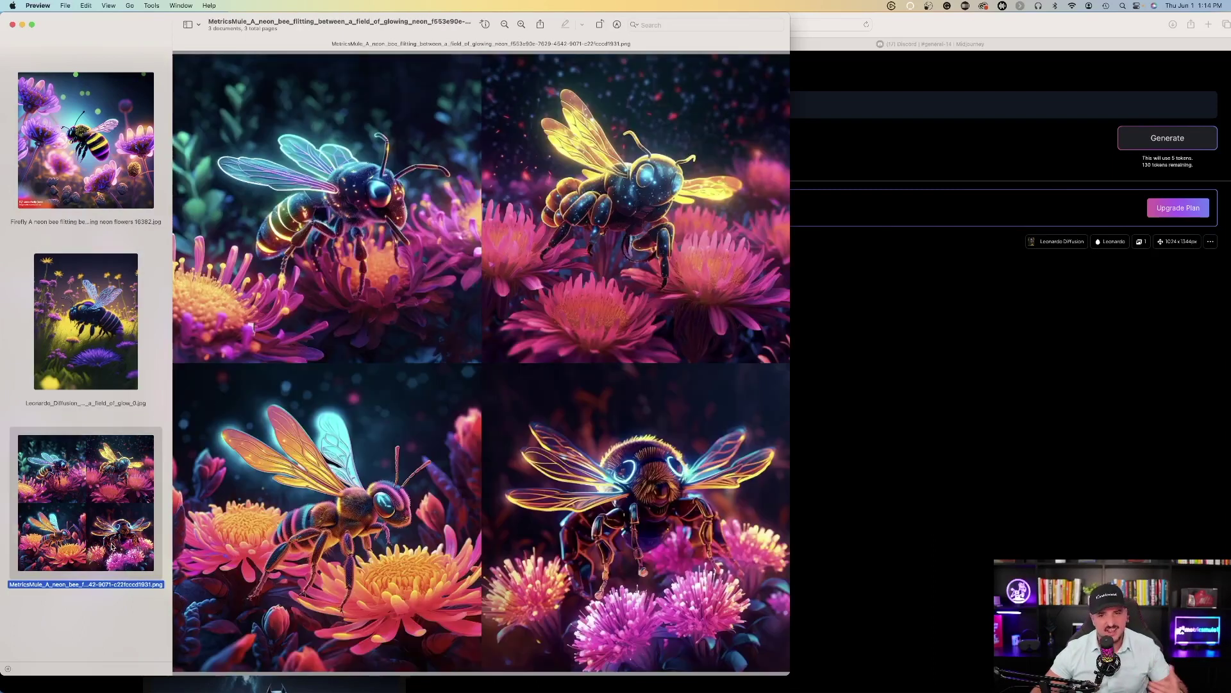
left_click(81, 361)
left_click(93, 168)
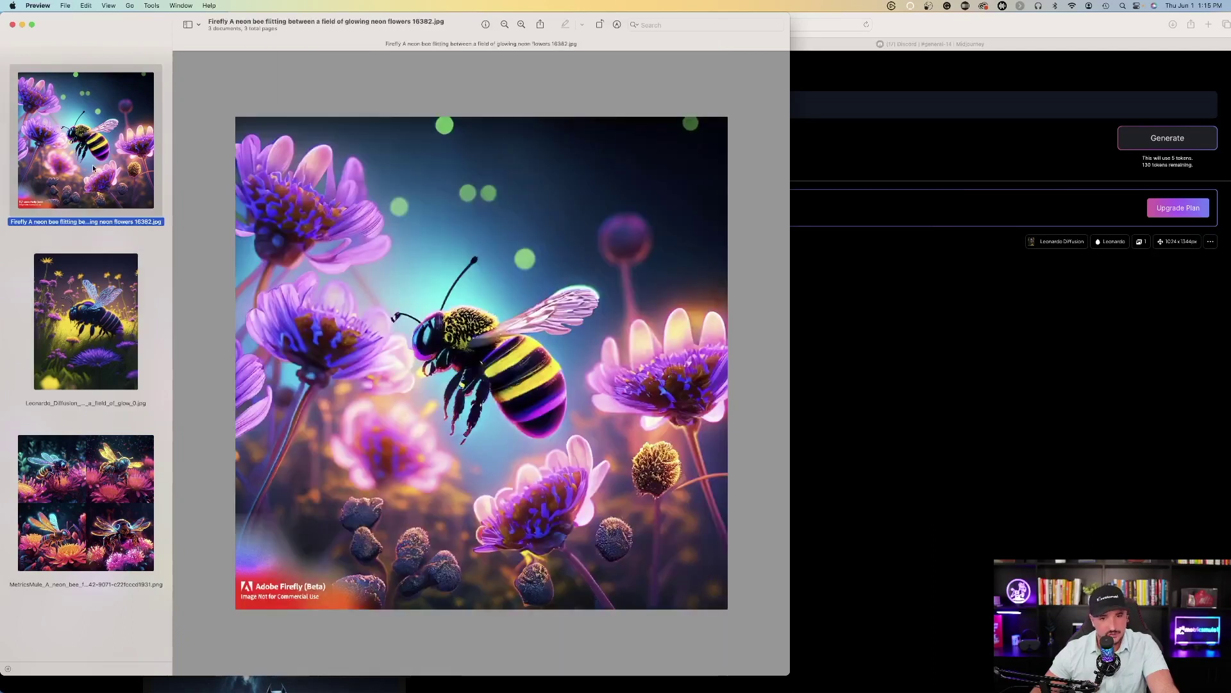
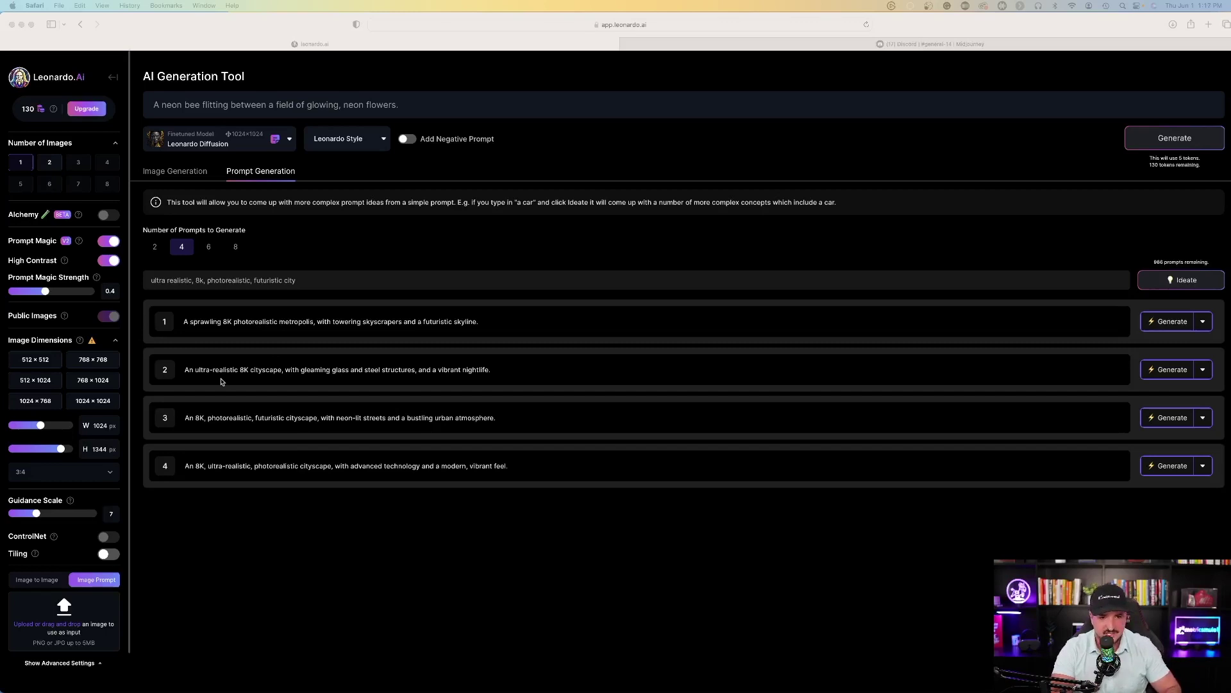
Generate a Leonardo image from the suggested prompt "A sprawling 8K photorealistic metropolis, with towering skyscrapers and a futuristic skyline."
left_click(1164, 323)
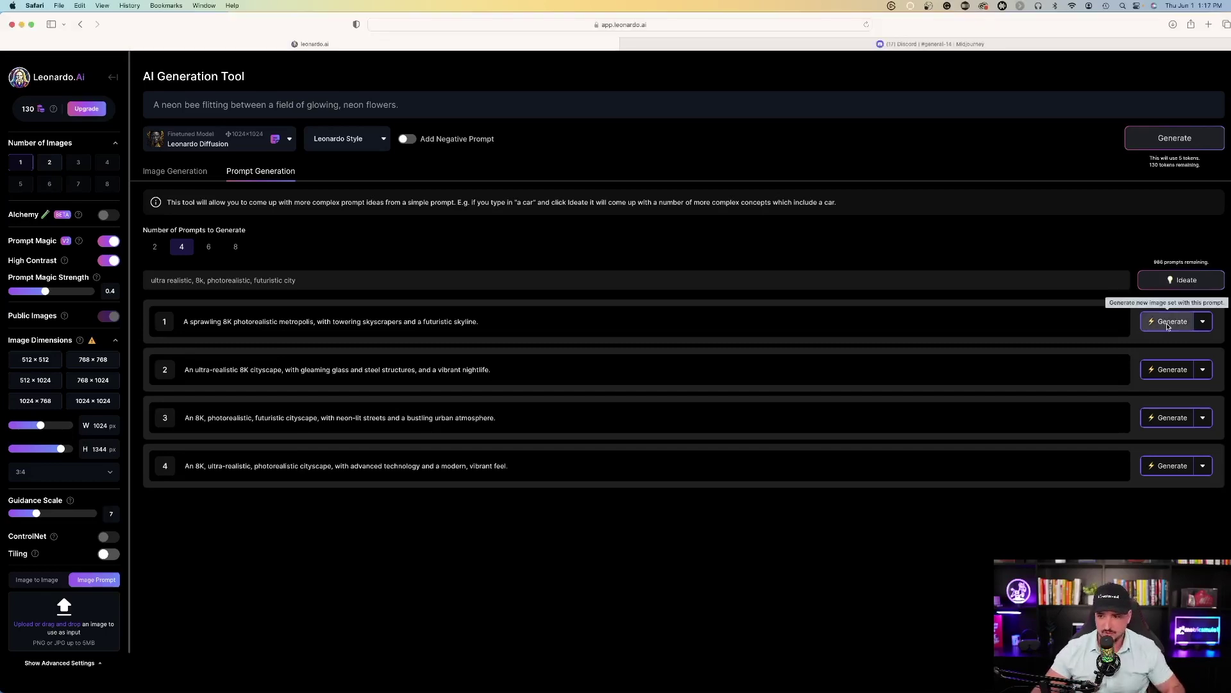
left_click(1167, 324)
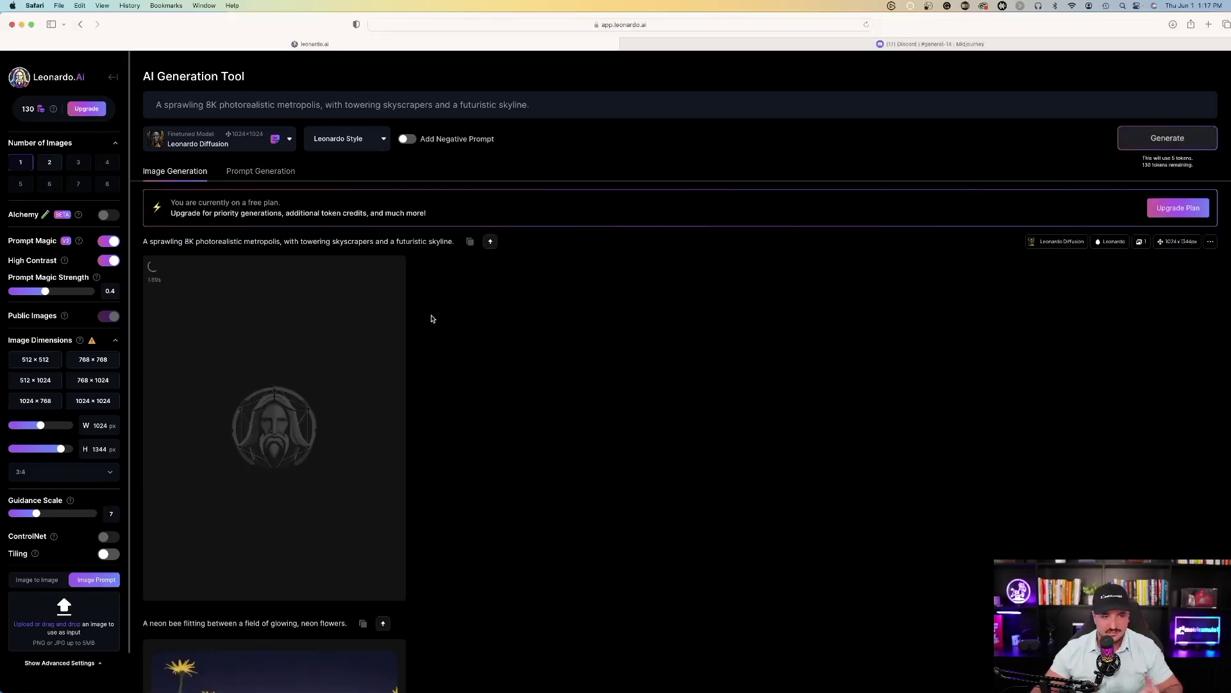
Copy the metropolis prompt and start a slash command for it in Midjourney's general-14 channel on Discord
left_click(469, 244)
left_click(901, 44)
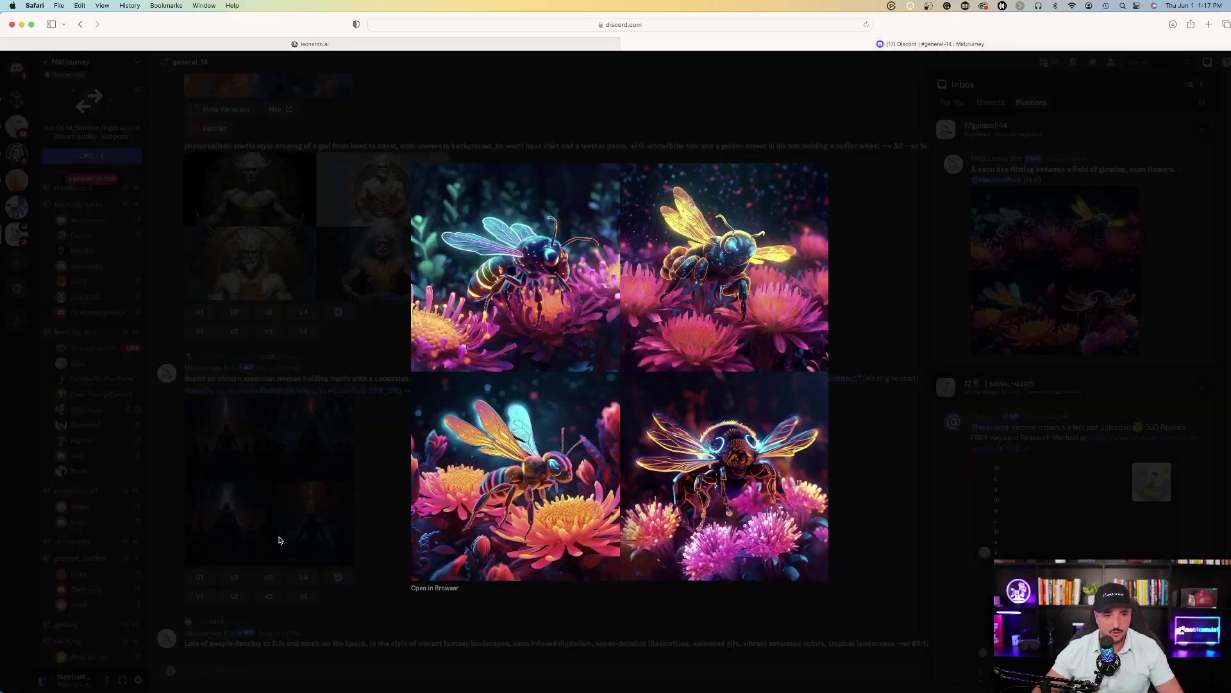
left_click(213, 677)
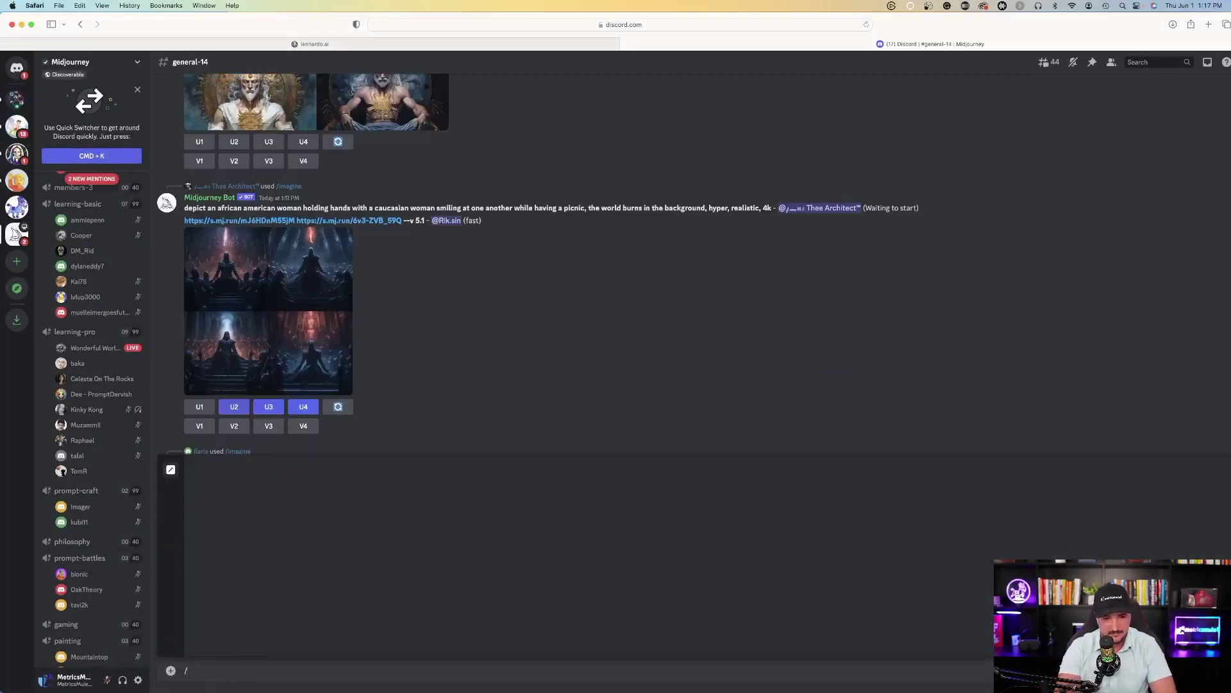
Return to Leonardo, generate the metropolis prompt with the DreamShaper 3.2 model, and compare the image with the Leonardo Diffusion version
key("ctrl+shift+Tab")
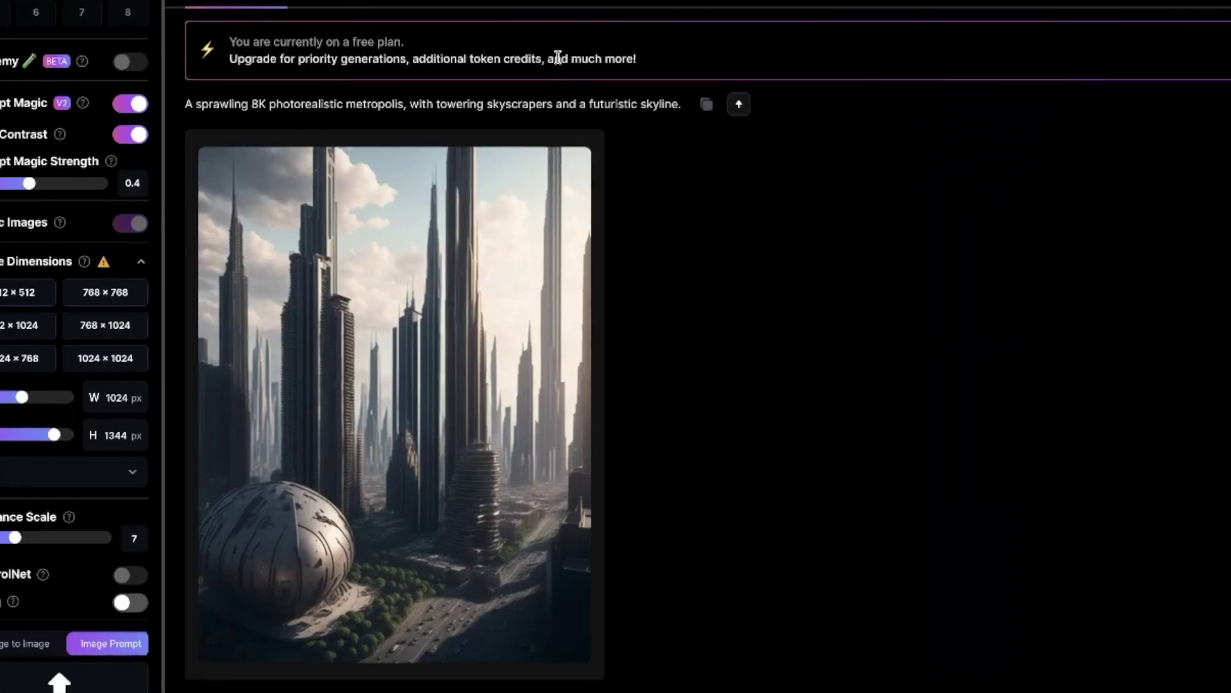
left_click(304, 0)
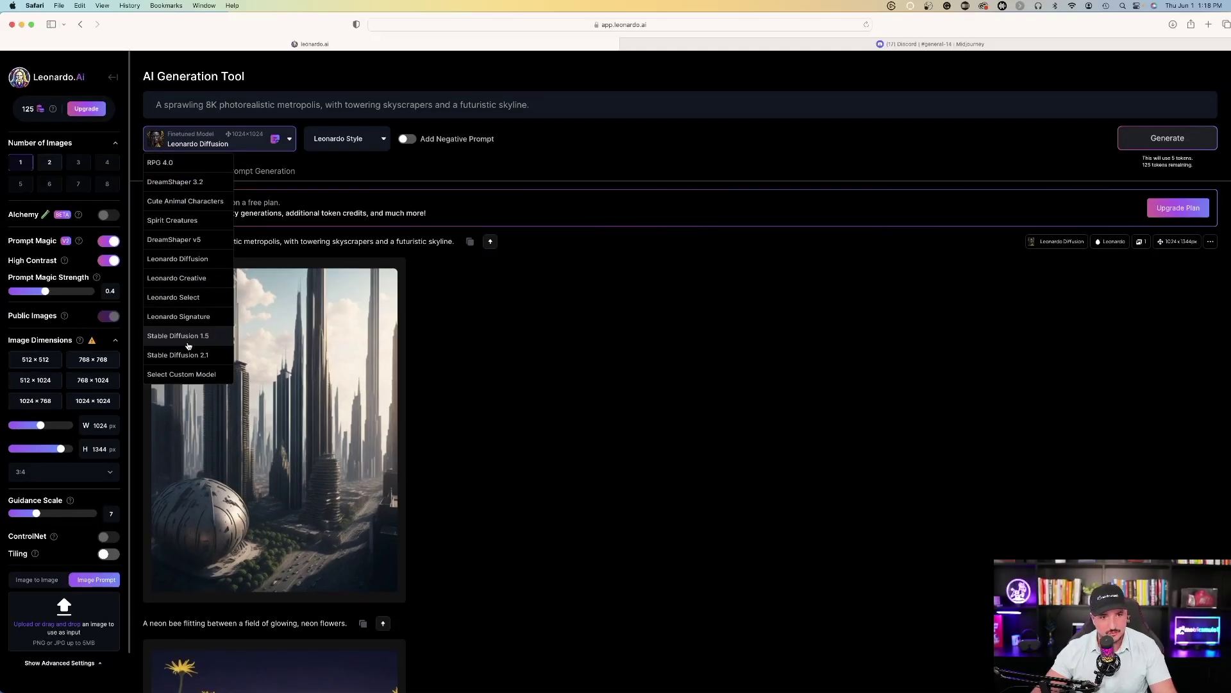
left_click(177, 183)
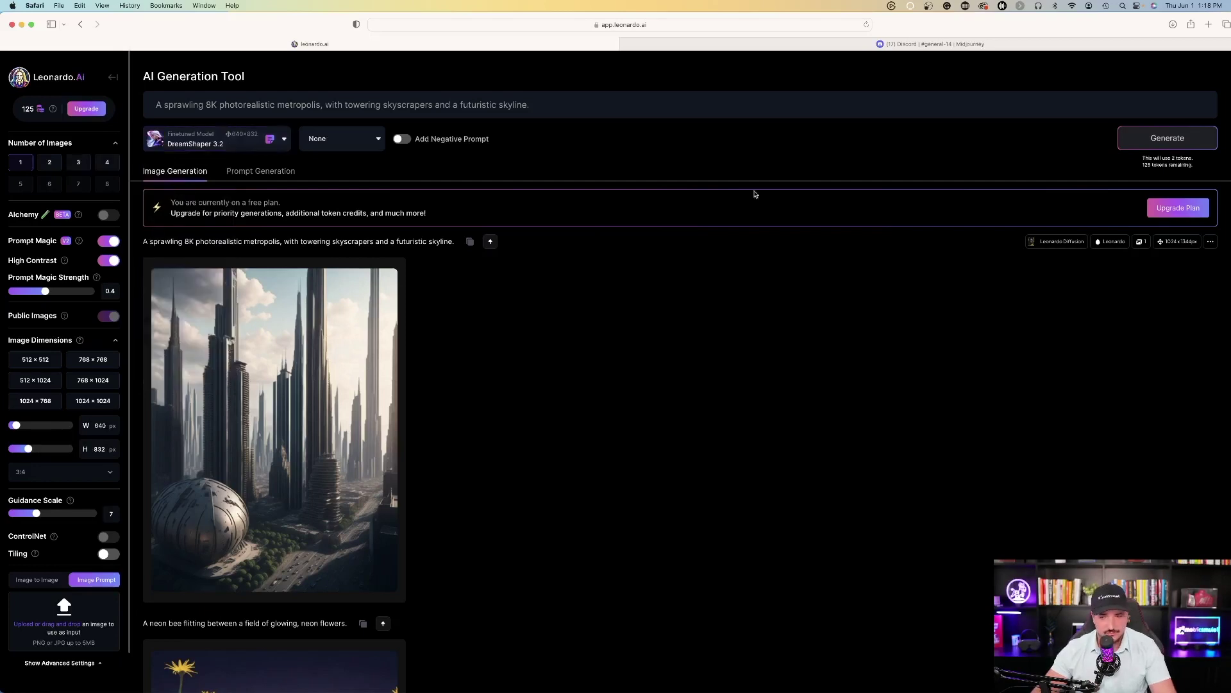
left_click(1168, 144)
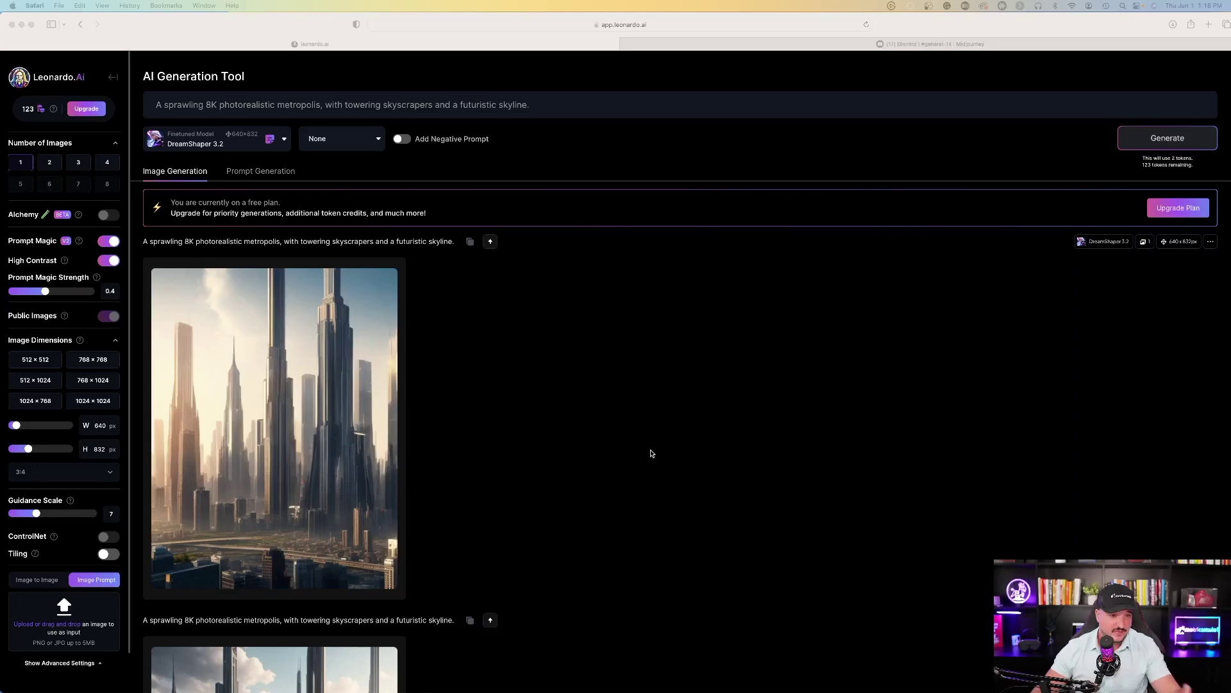
scroll(651, 453, "down", 6)
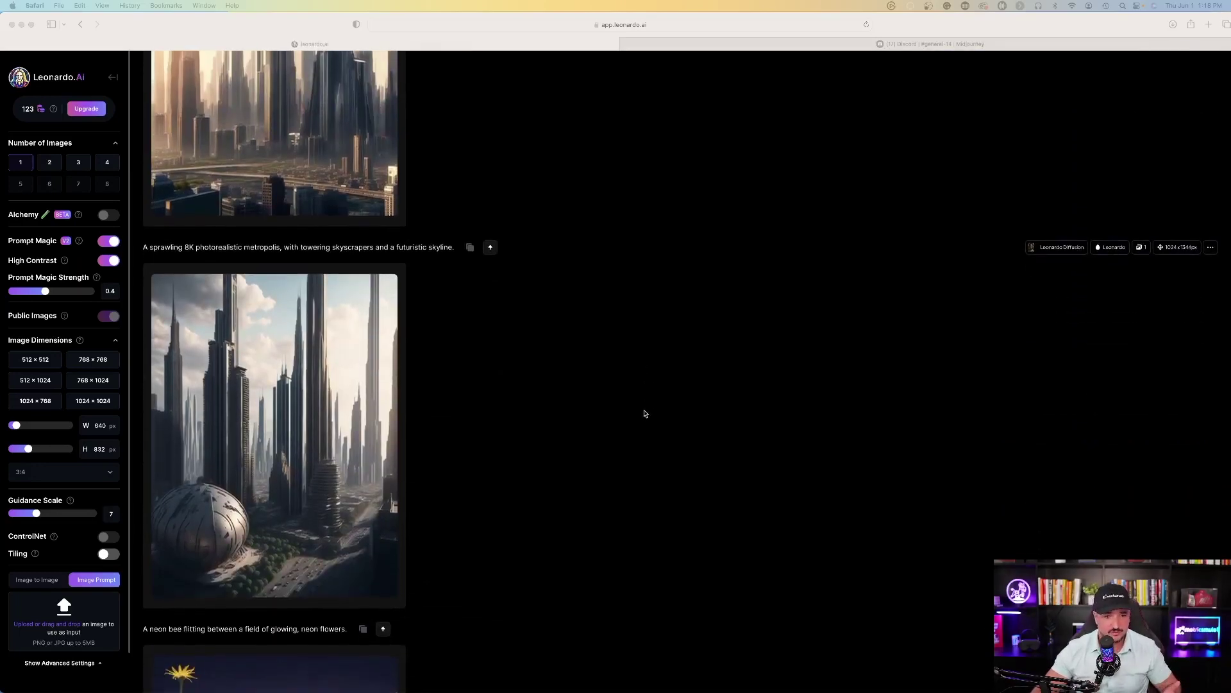
scroll(608, 372, "up", 3)
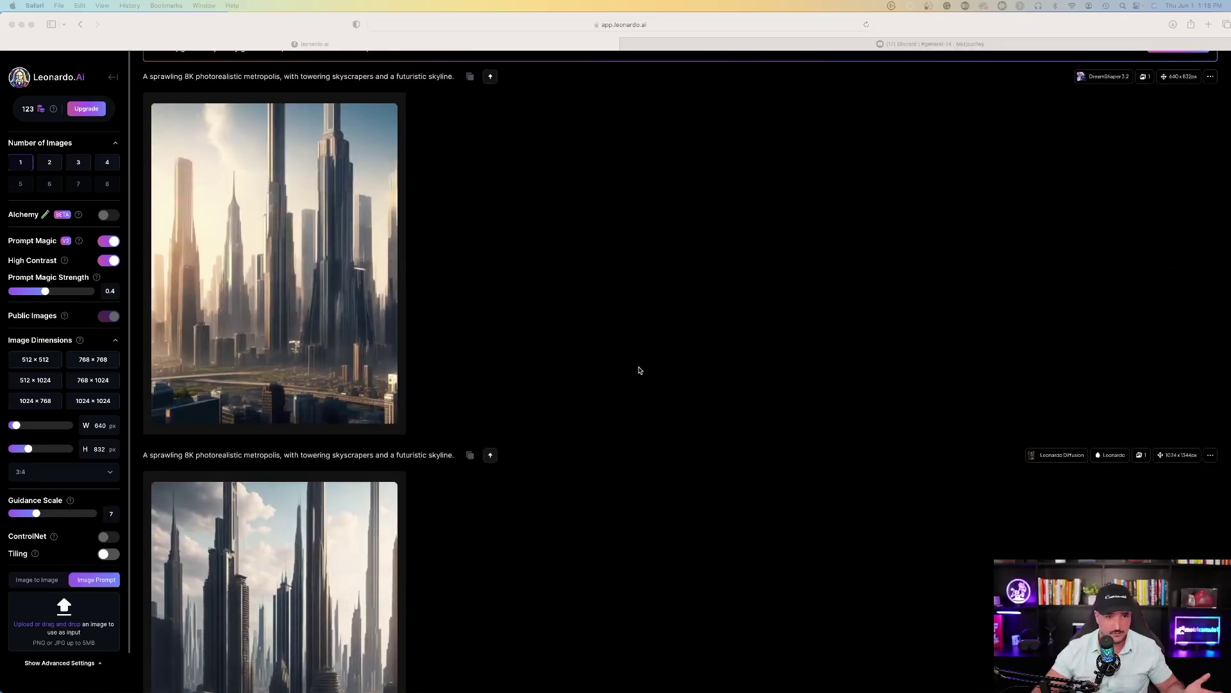
scroll(639, 372, "up", 1)
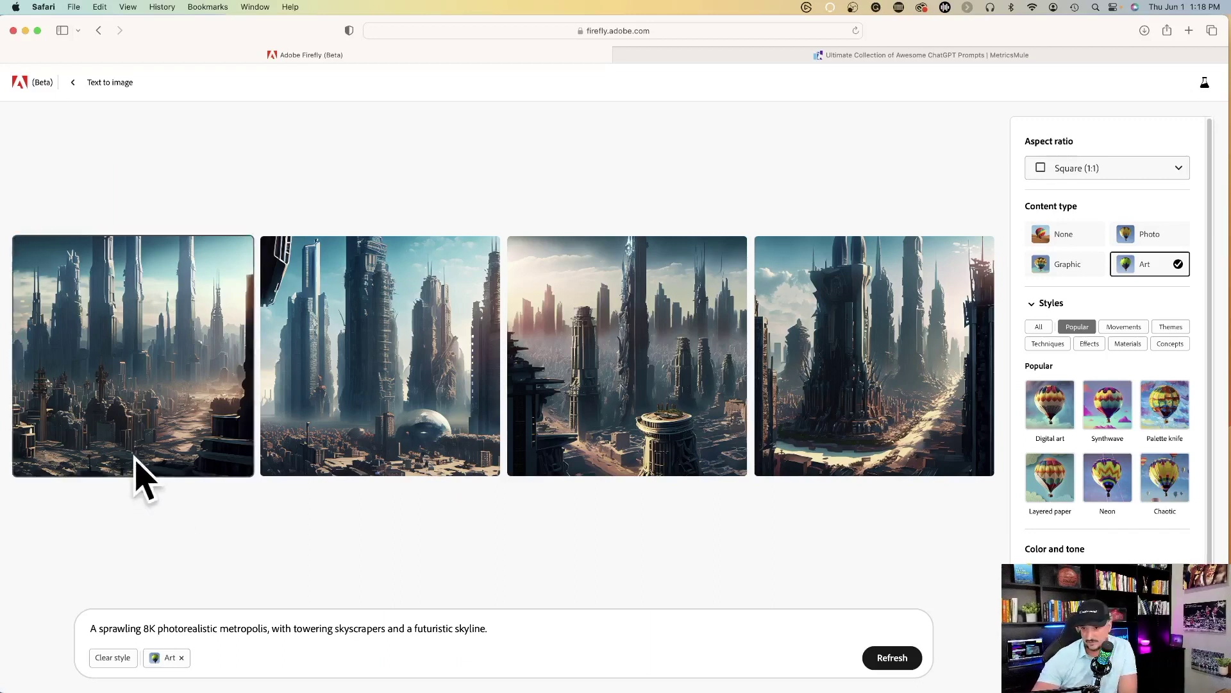
Switch to Adobe Firefly and view the Art-style metropolis images enlarged one after another
left_click(899, 352)
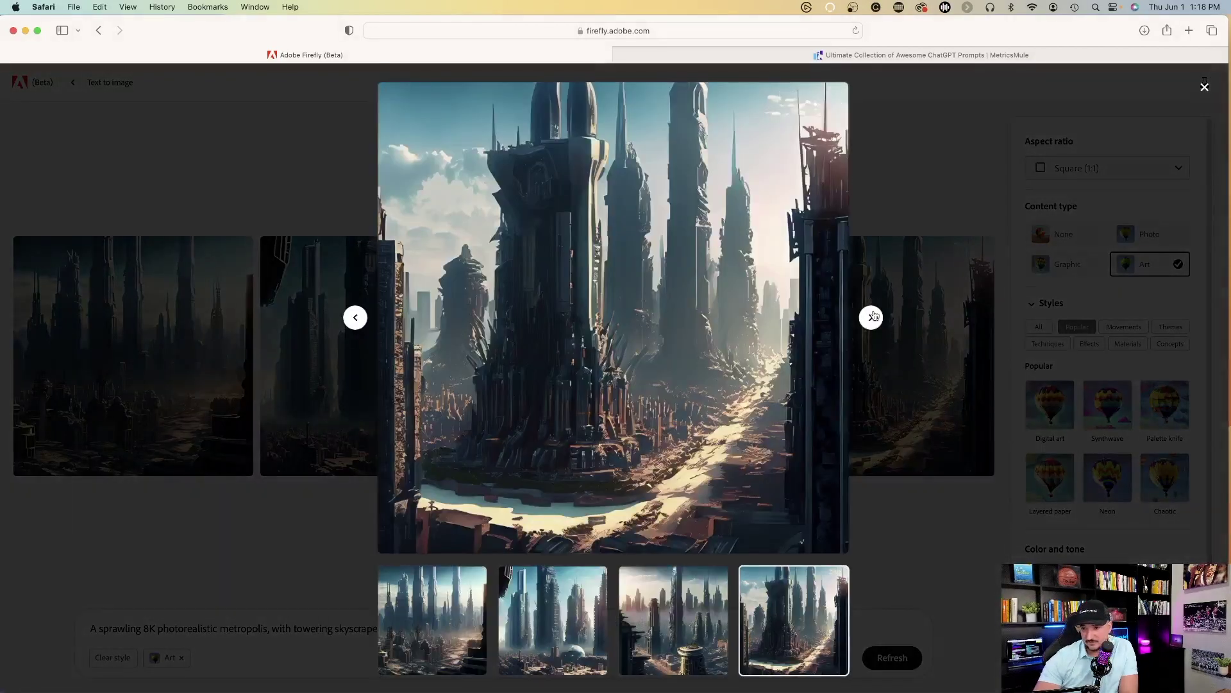
left_click(871, 317)
left_click(877, 317)
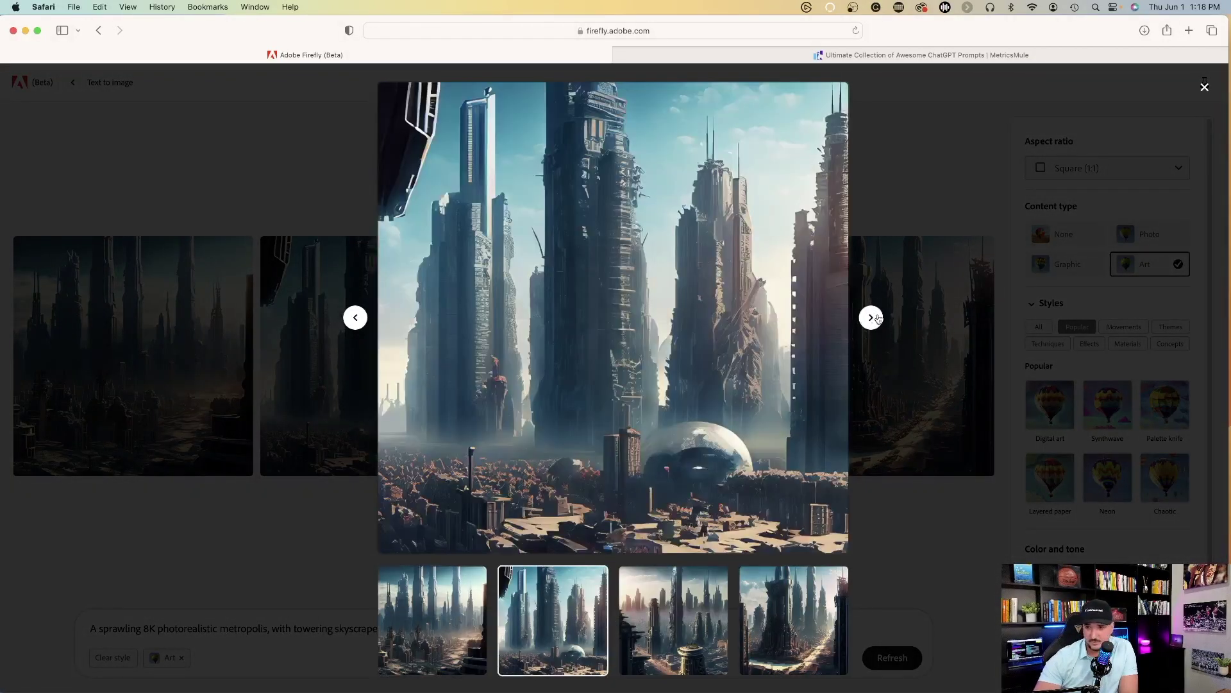
left_click(877, 317)
left_click(254, 182)
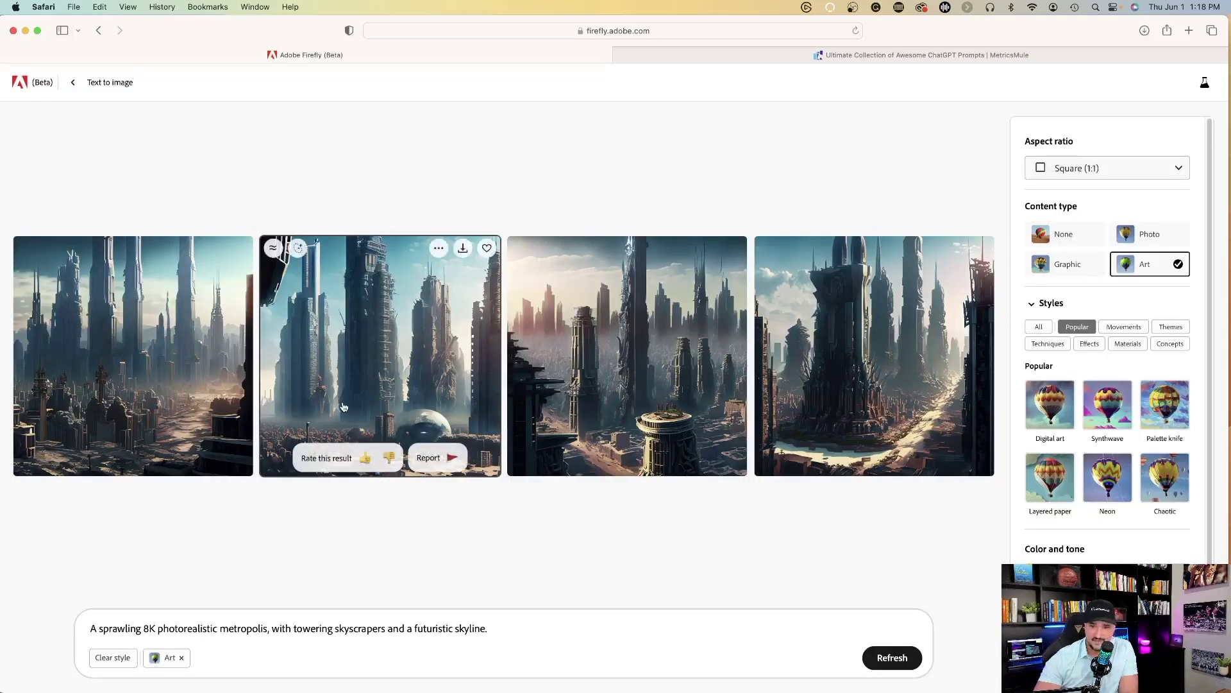
Change the content type of the metropolis images to Photo and view the regenerated results enlarged
left_click(1151, 236)
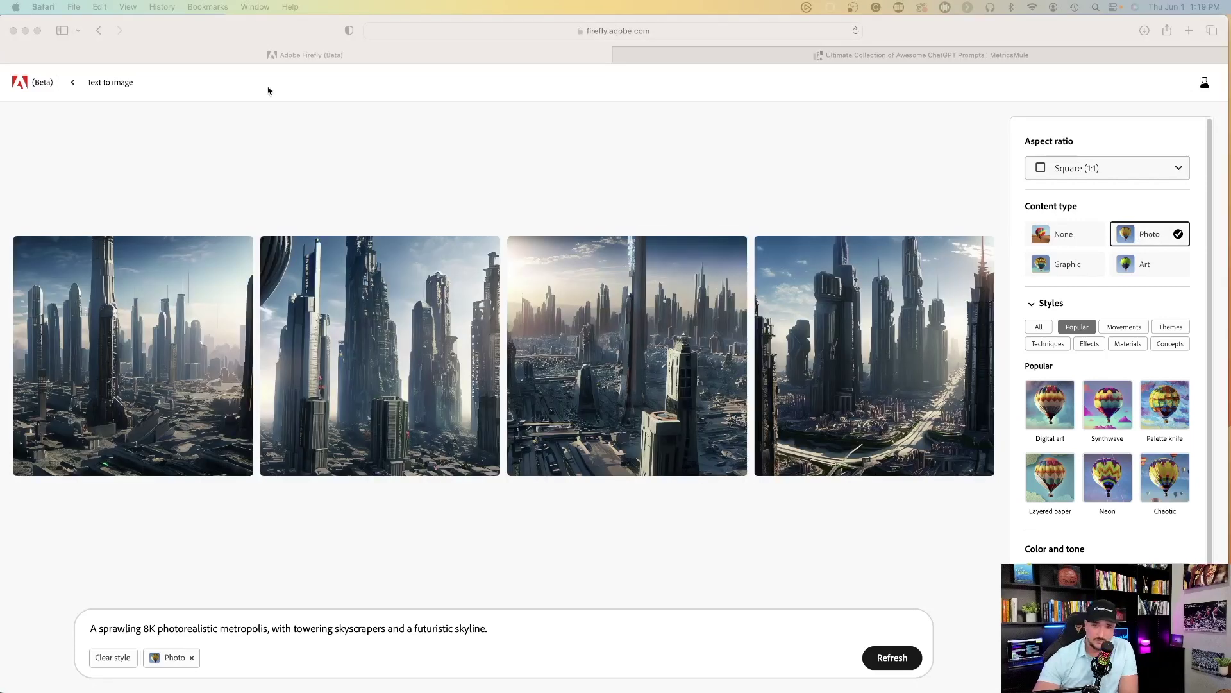
left_click(443, 334)
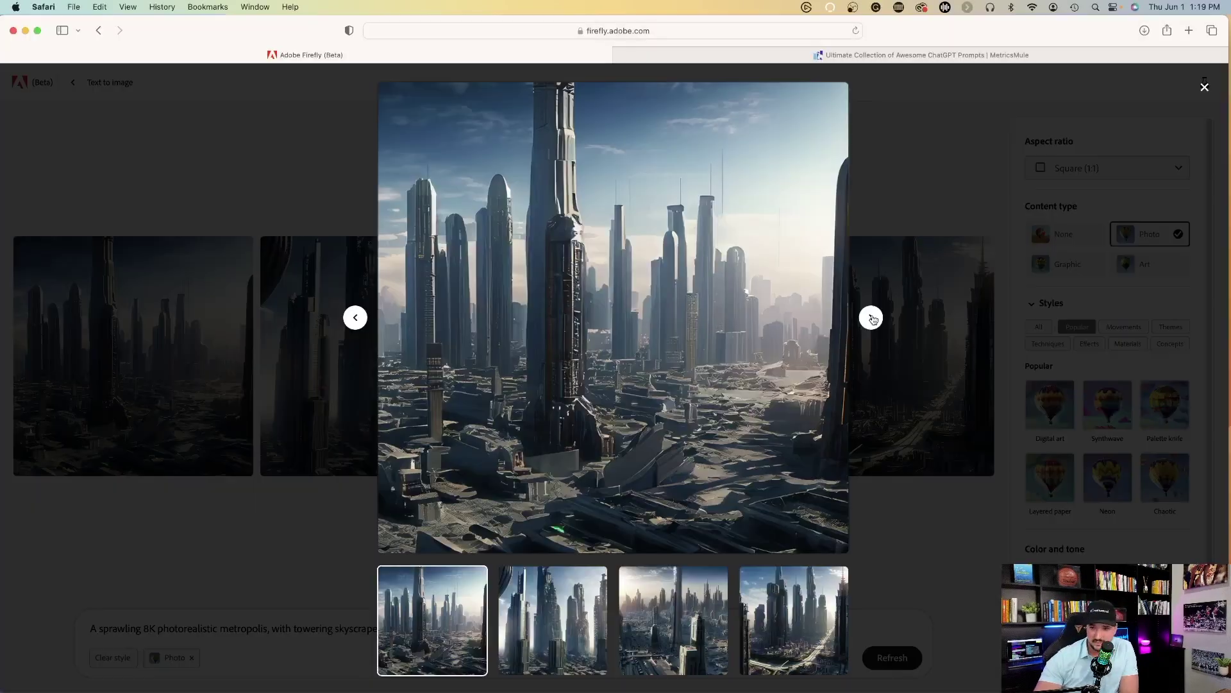
left_click(871, 317)
left_click(871, 317)
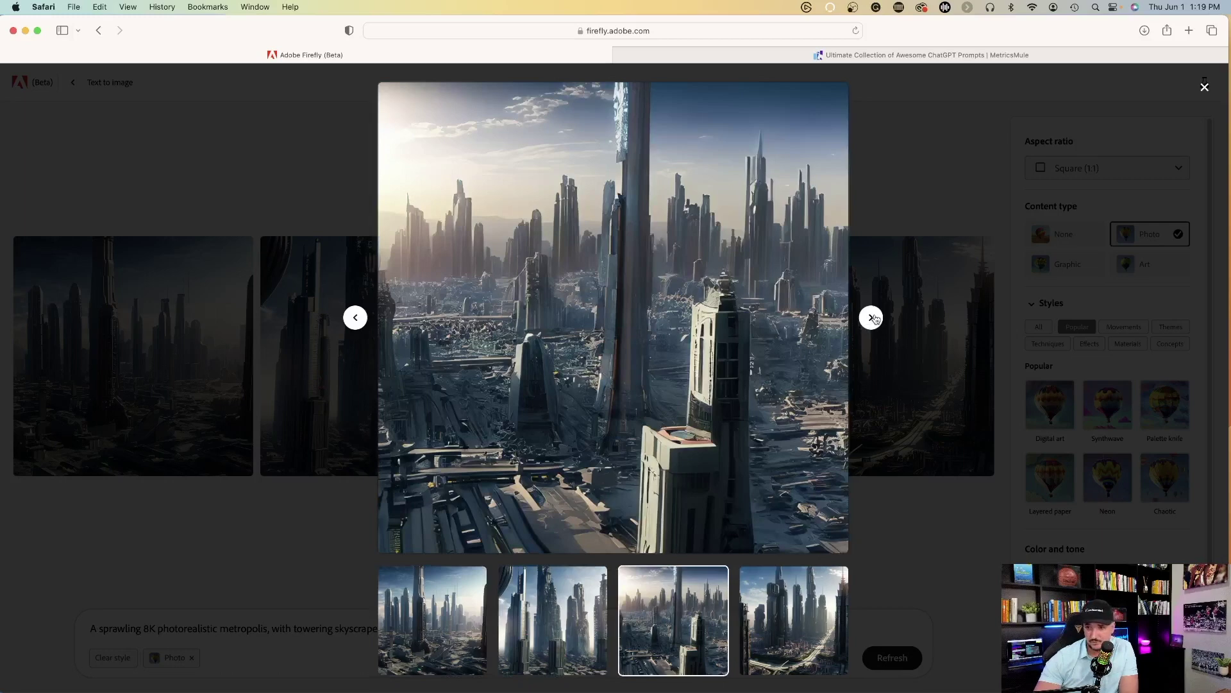
left_click(871, 318)
left_click(872, 317)
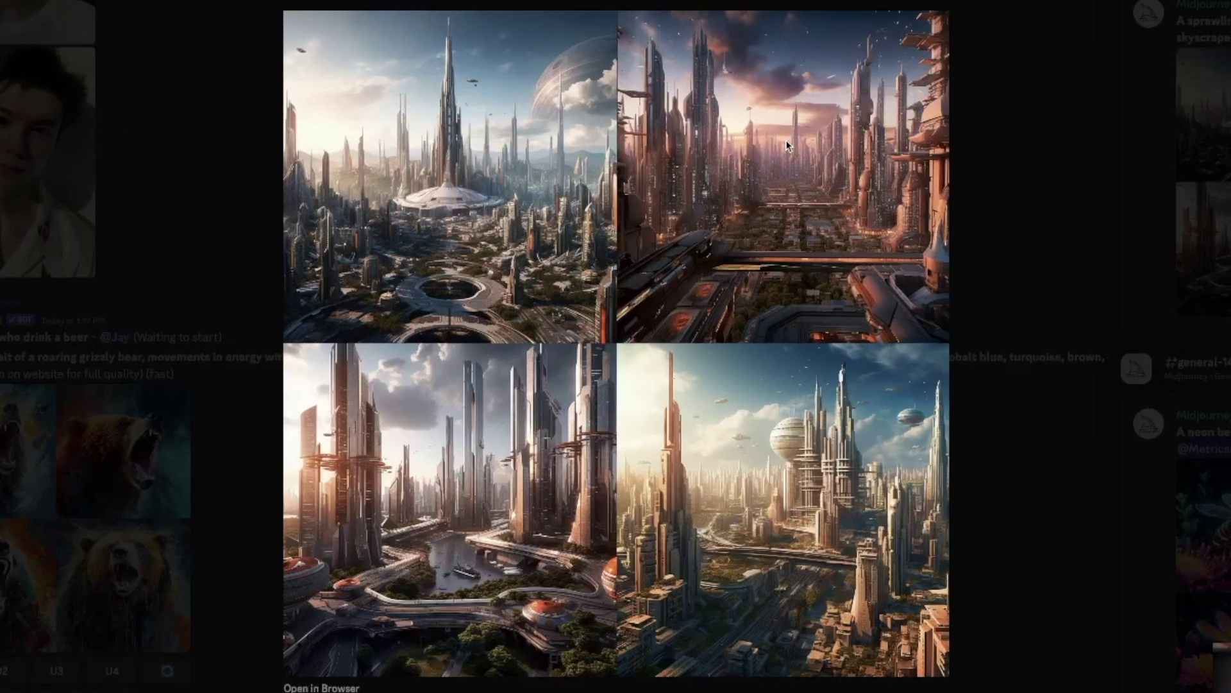
Save Midjourney's metropolis image grid and compare it with the Firefly and Leonardo versions in Preview
right_click(532, 251)
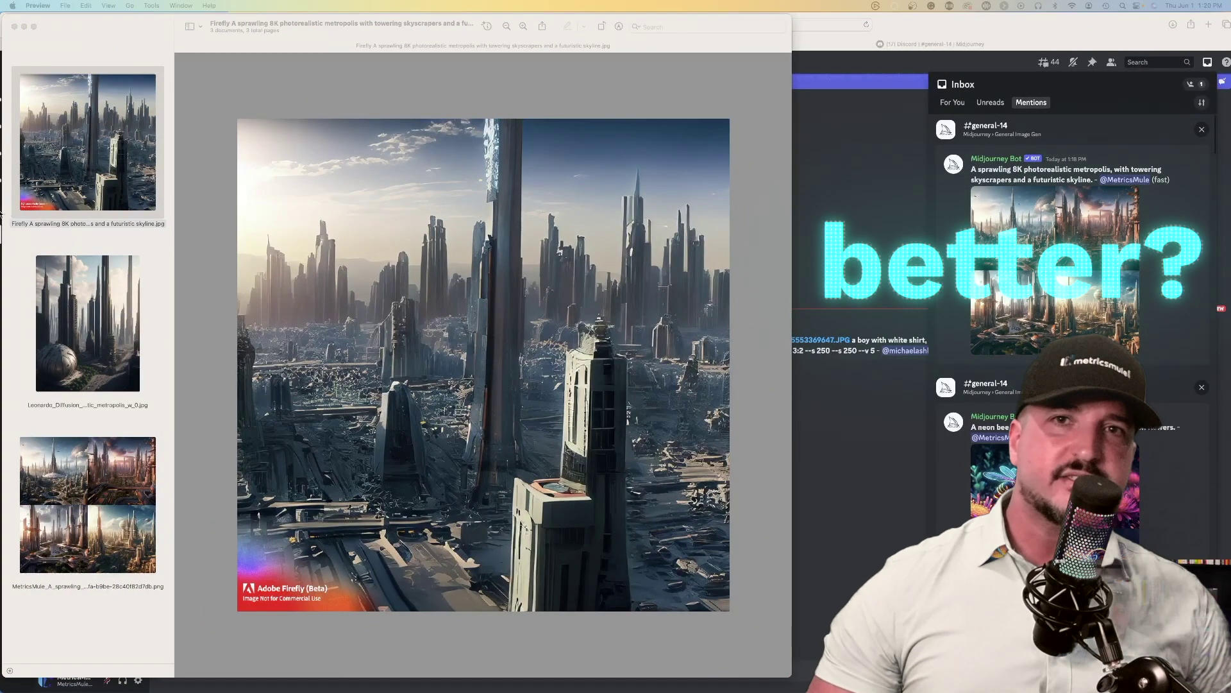
left_click(101, 322)
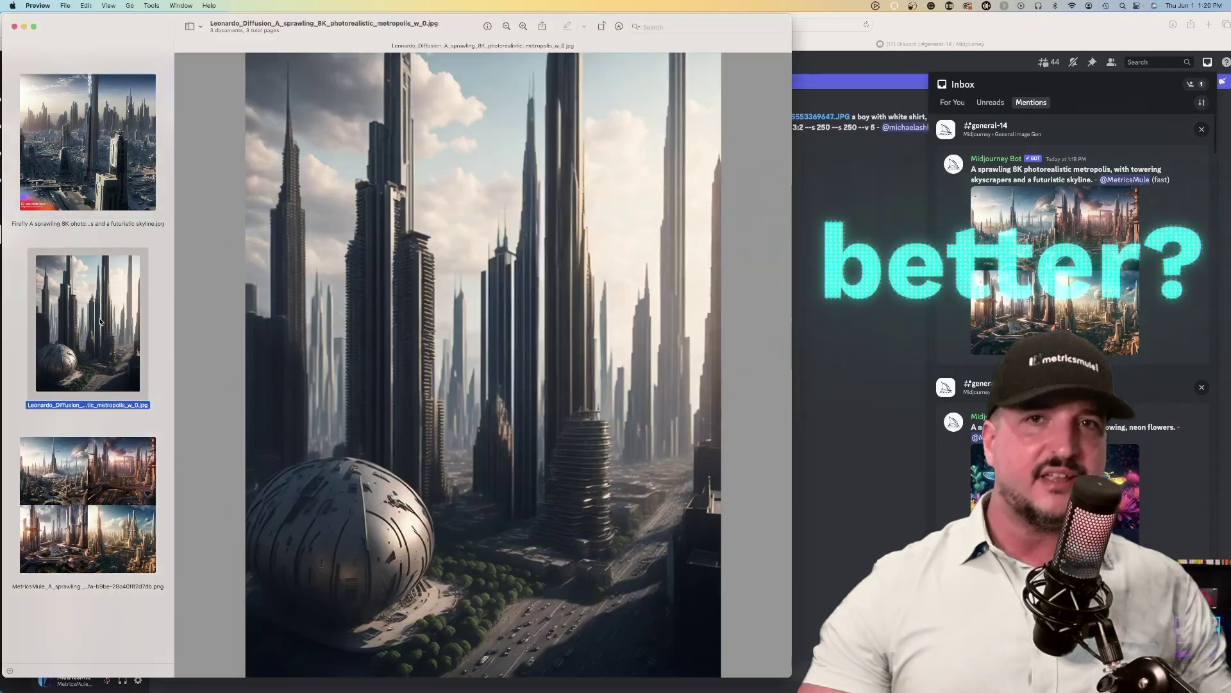
left_click(101, 517)
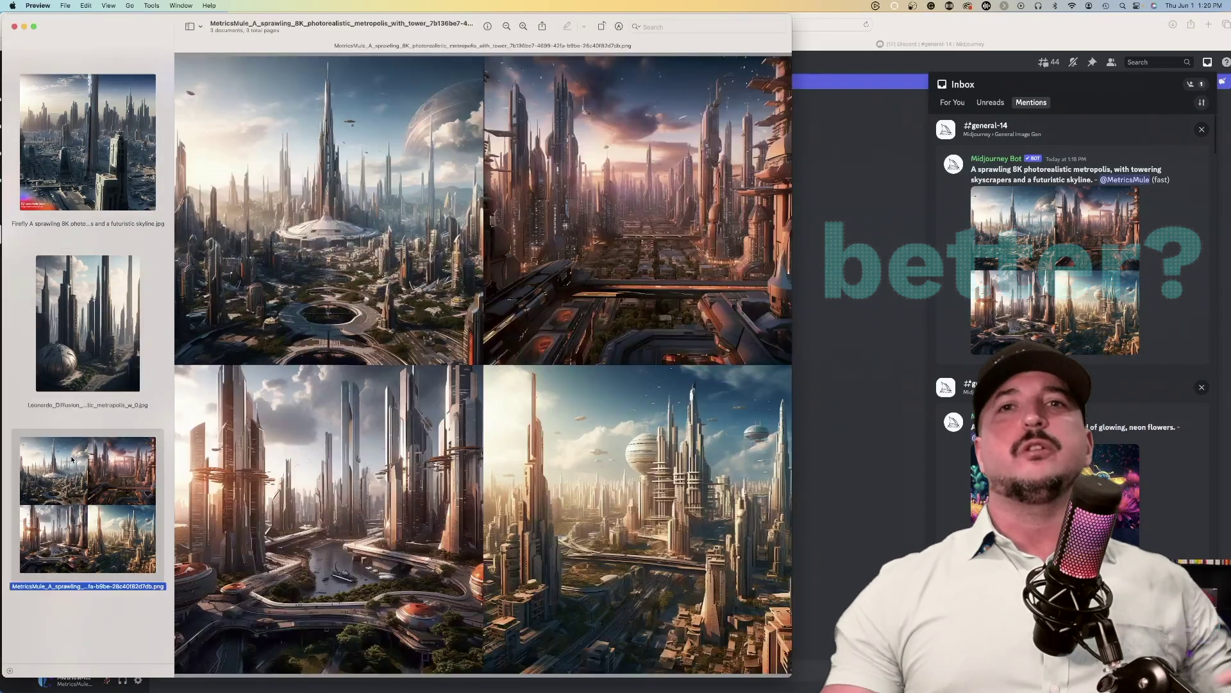
left_click(87, 141)
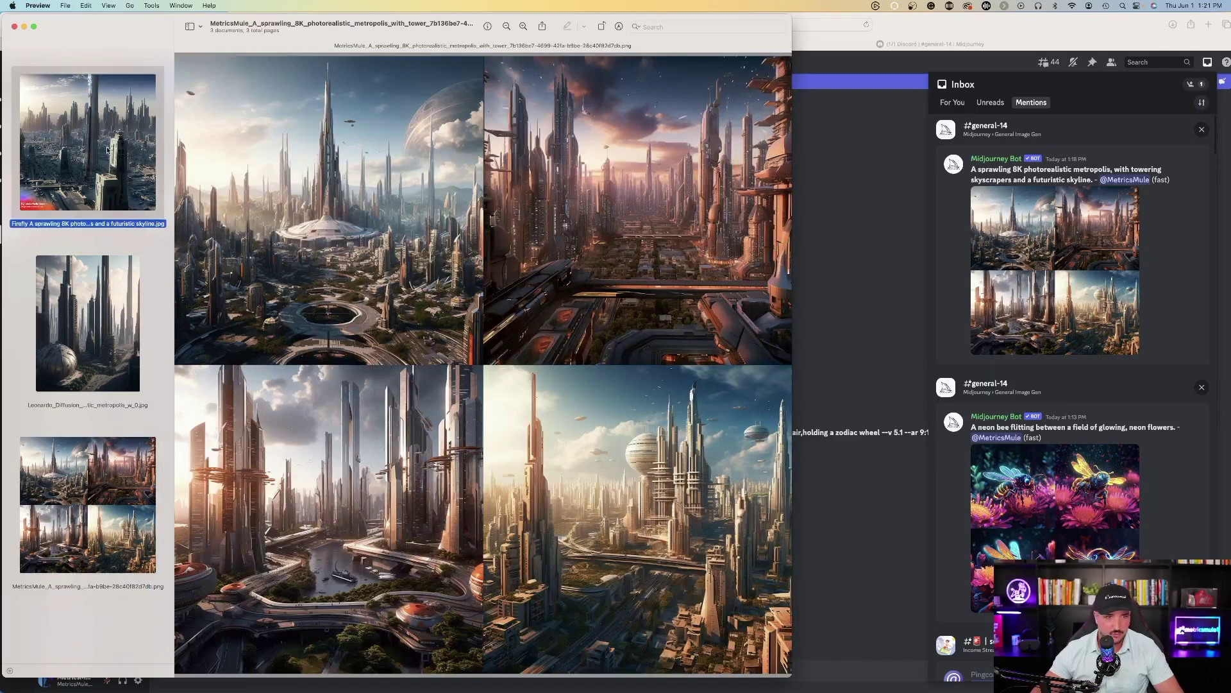
left_click(98, 315)
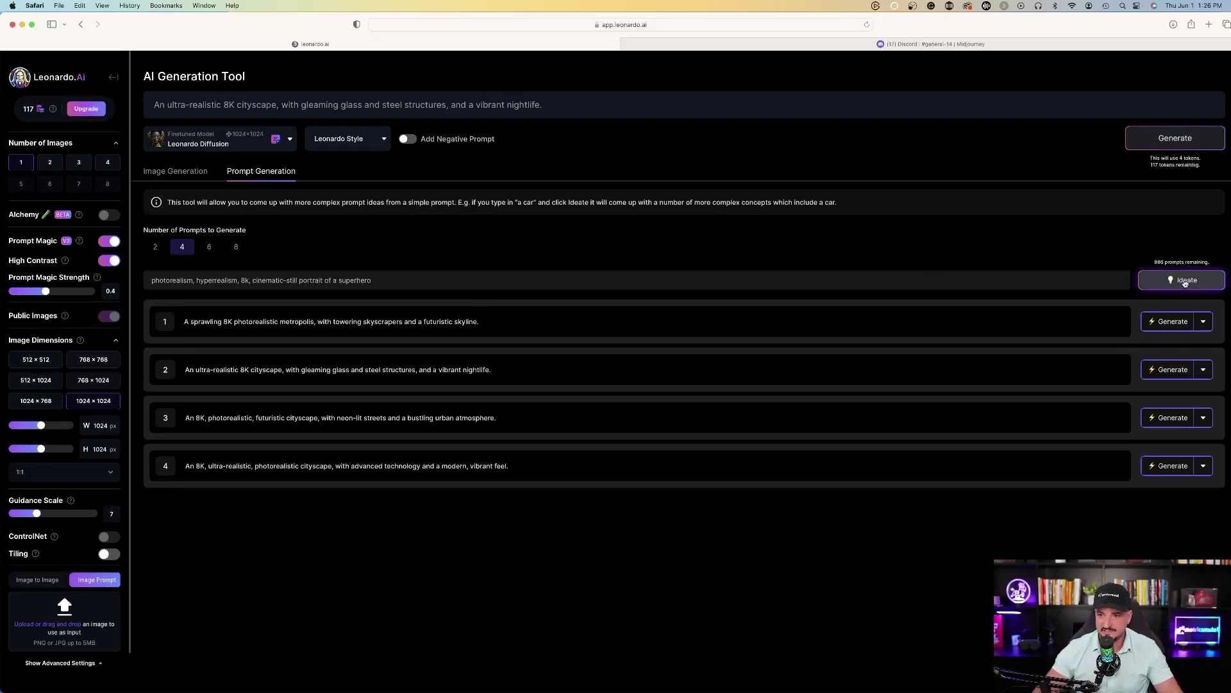
Ideate Leonardo prompts from "photorealism, hyperrealism, 8k, cinematic-still portrait of a superhero" and generate an image from the single-spotlight suggestion
left_click(1185, 283)
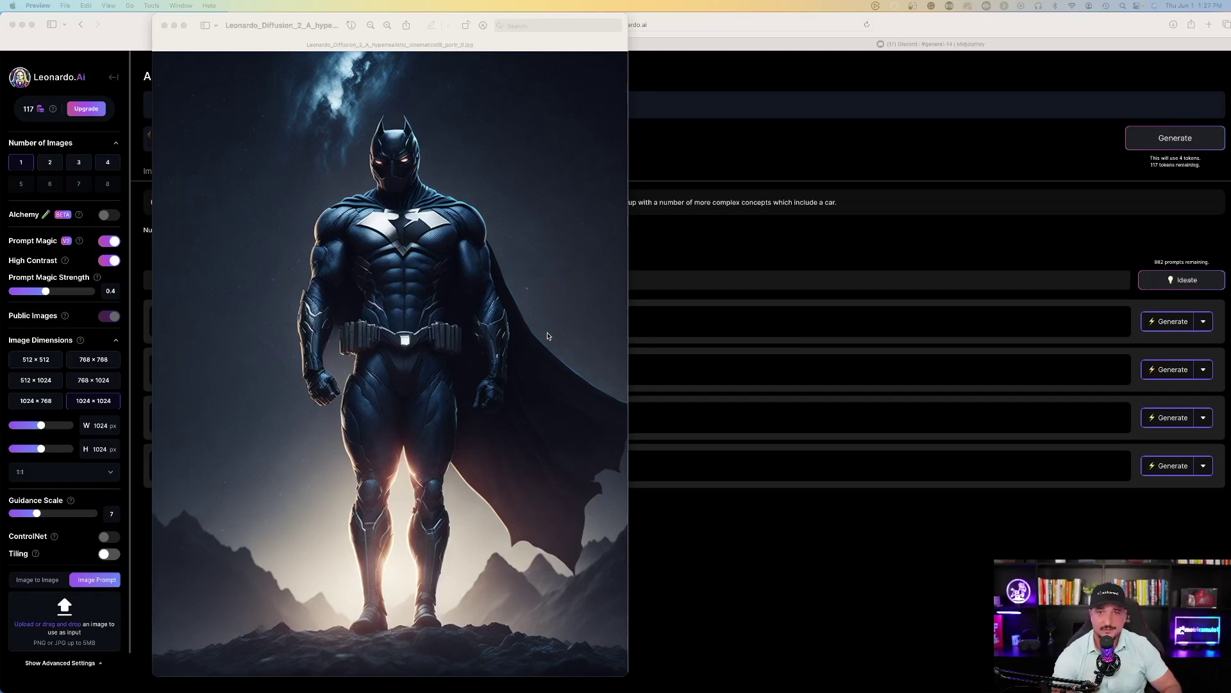
key("super+q")
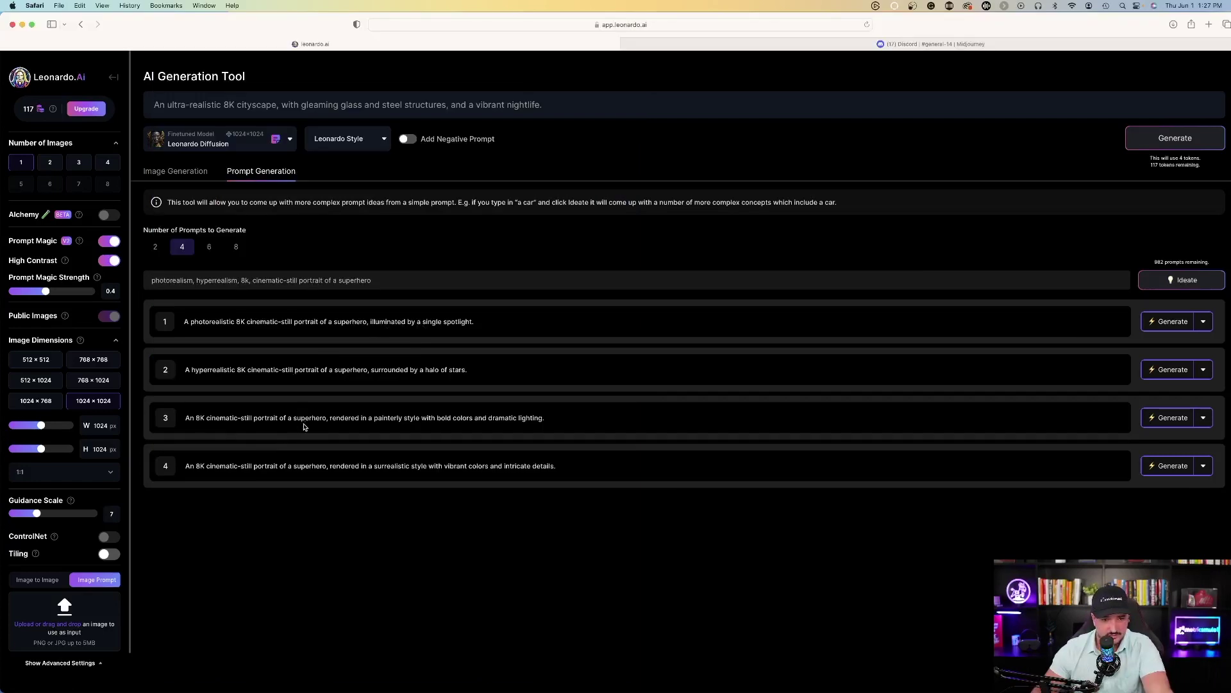
left_click(1167, 323)
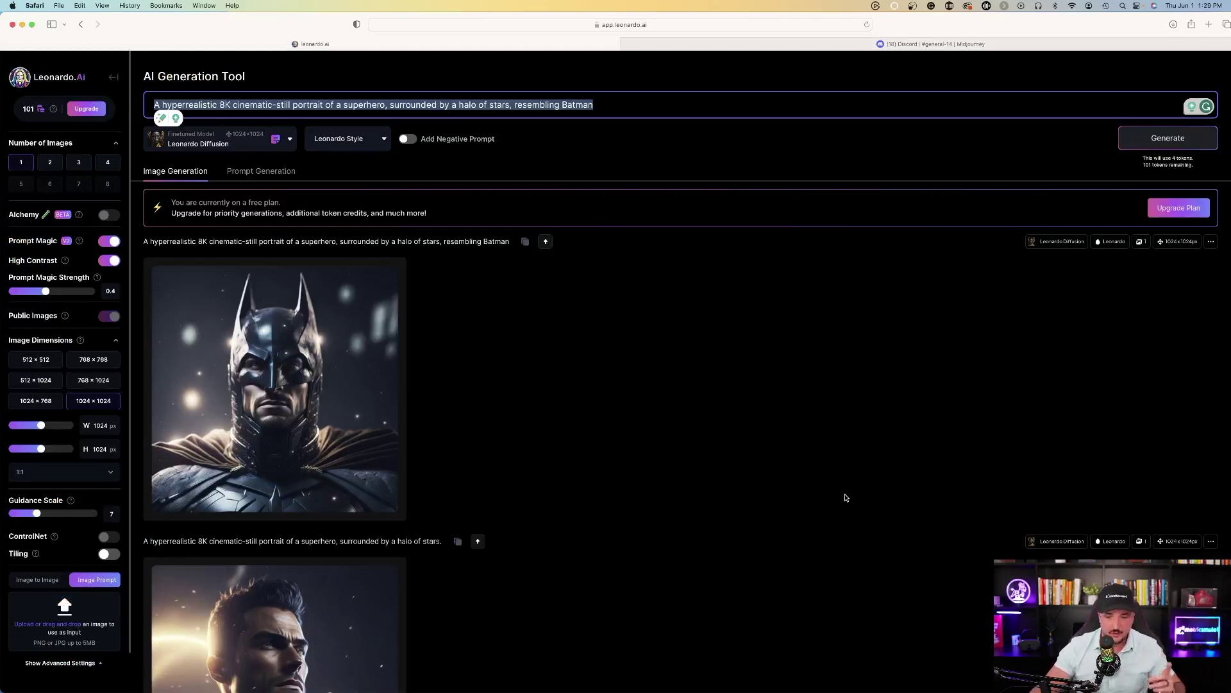
Examine the superhero portraits generated in Leonardo, comparing the spotlight, halo of stars and Batman prompts across the Leonardo Diffusion and DreamShaper 3.2 models
scroll(845, 497, "down", 15)
scroll(776, 501, "down", 10)
scroll(689, 458, "up", 5)
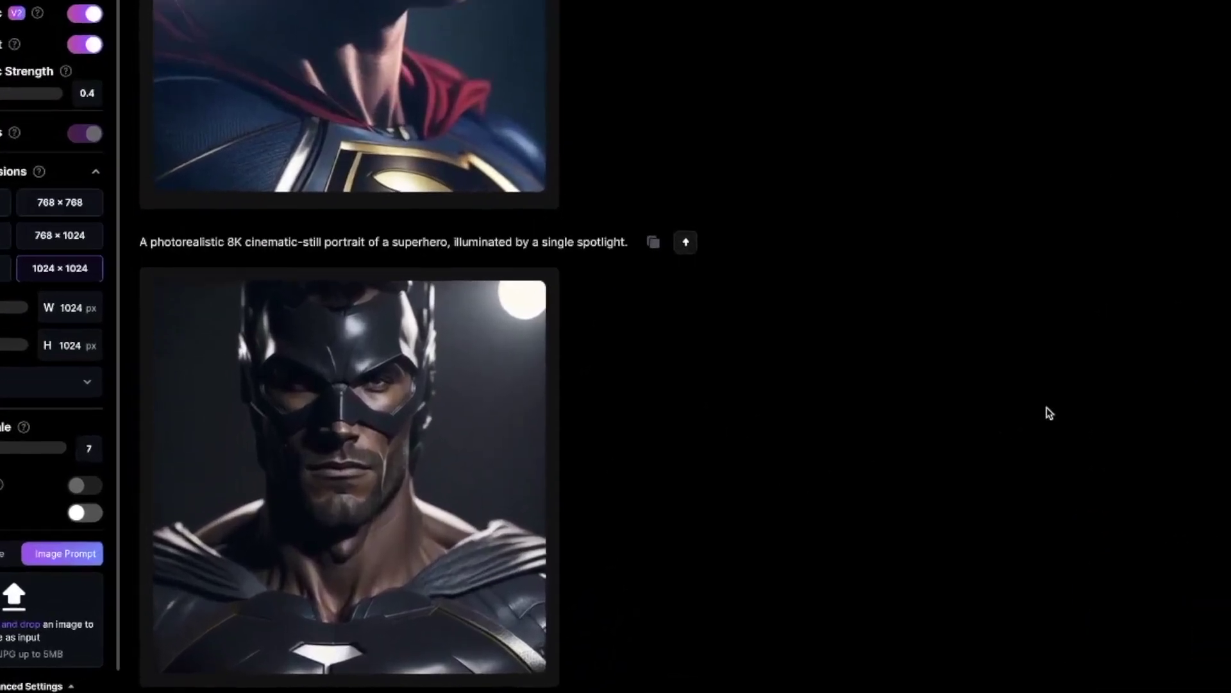
scroll(1052, 414, "up", 4)
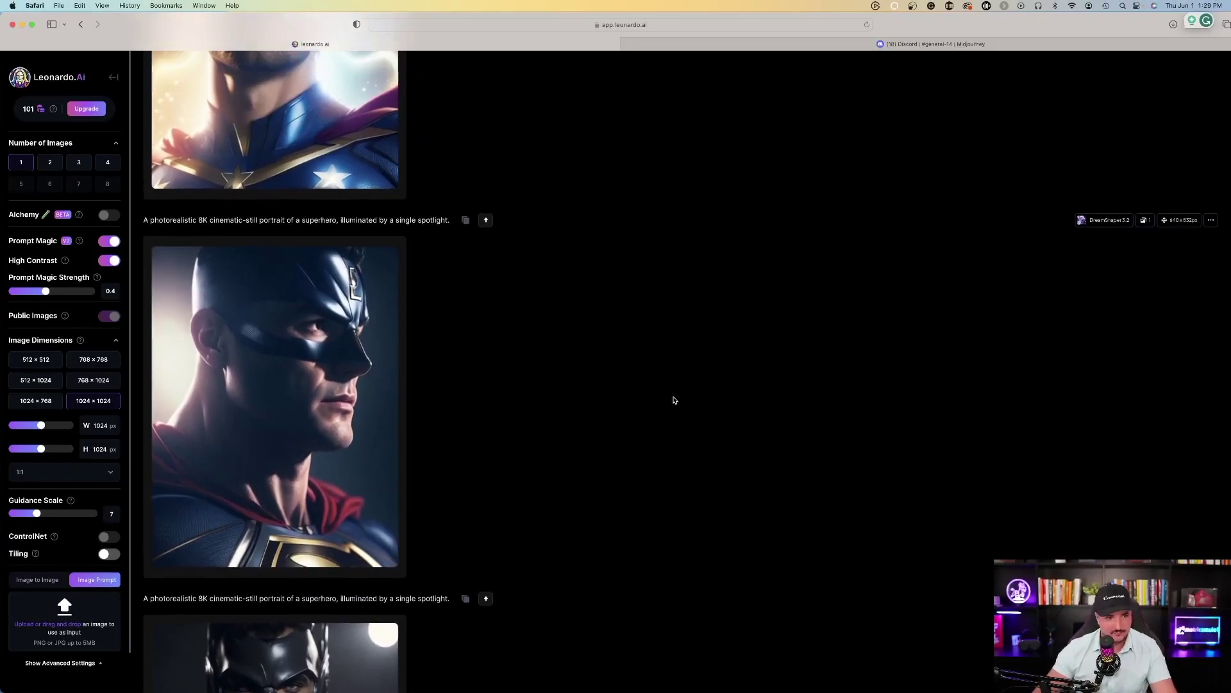
scroll(666, 398, "up", 5)
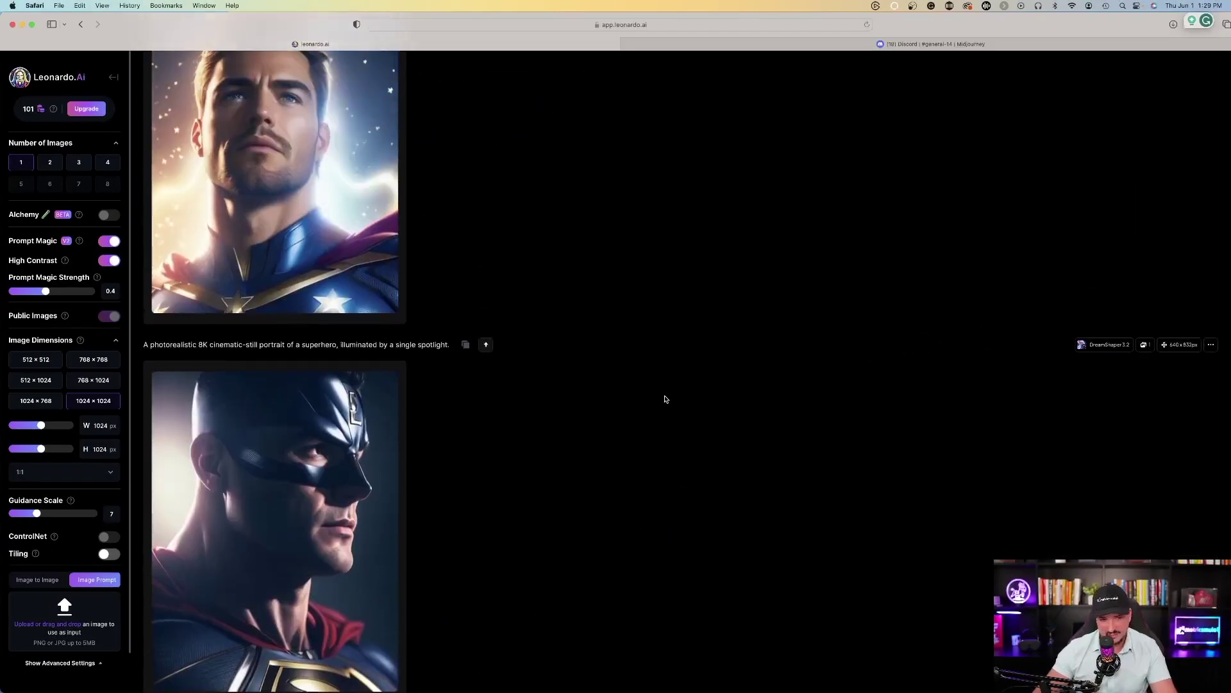
scroll(263, 408, "up", 3)
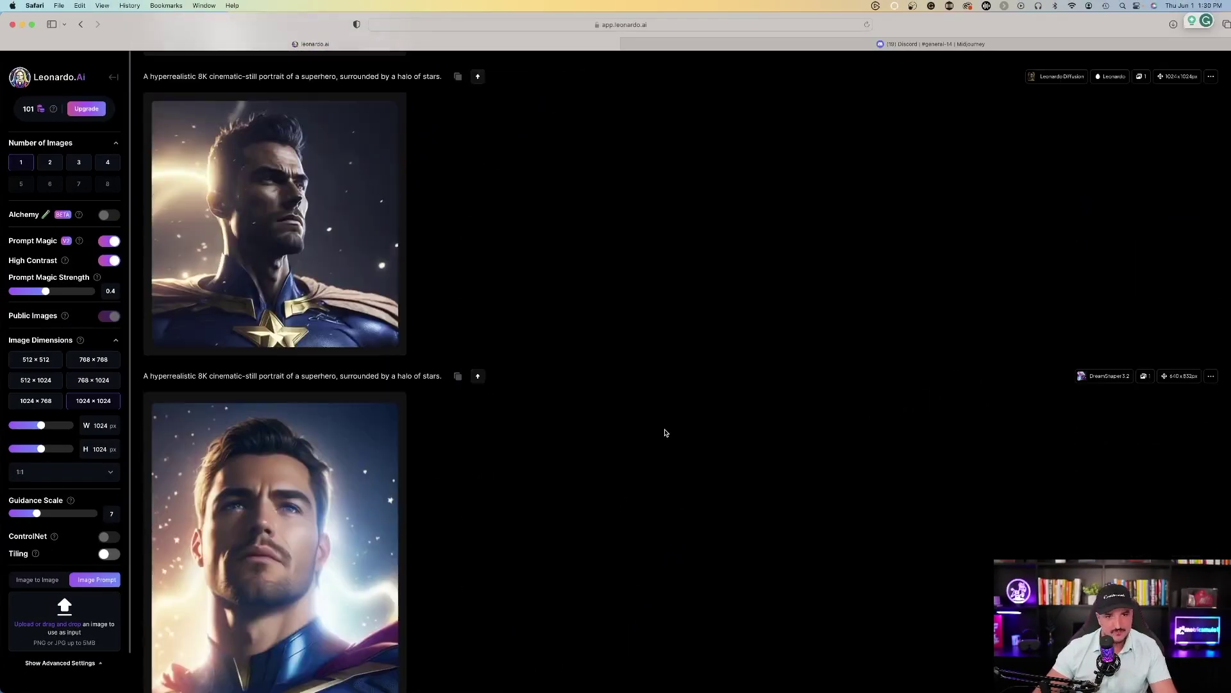
scroll(298, 324, "up", 2)
scroll(384, 330, "down", 3)
scroll(445, 336, "up", 1)
scroll(445, 336, "up", 10)
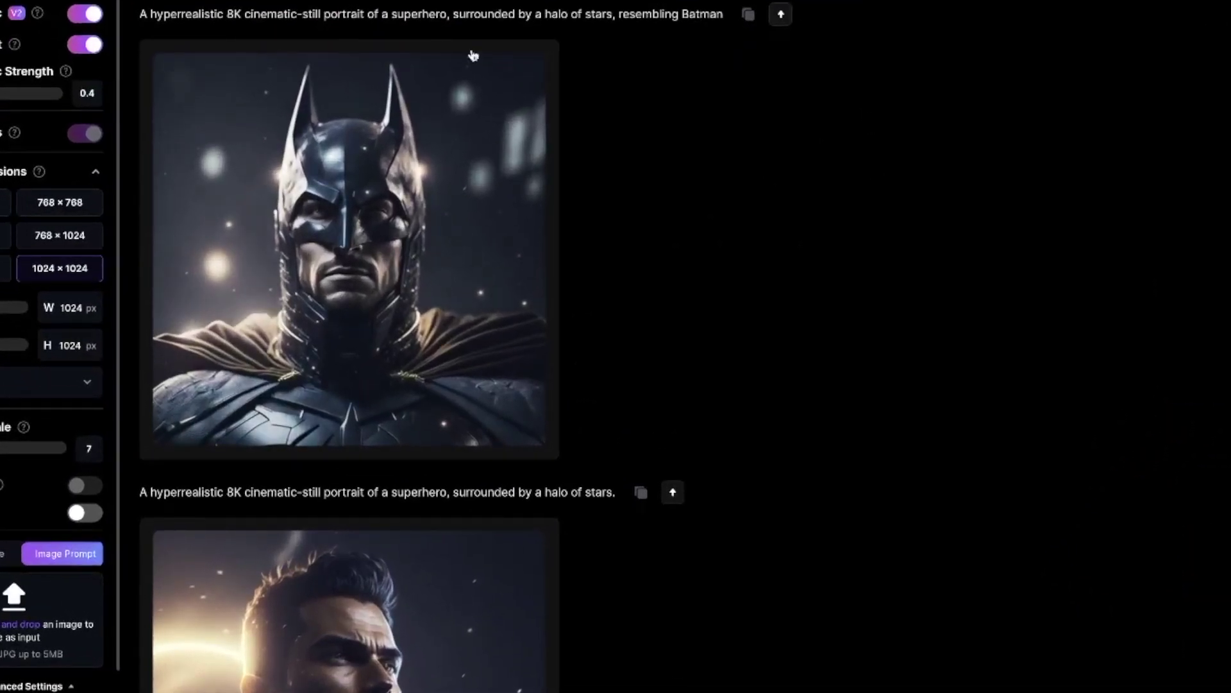
mouse_move(408, 370)
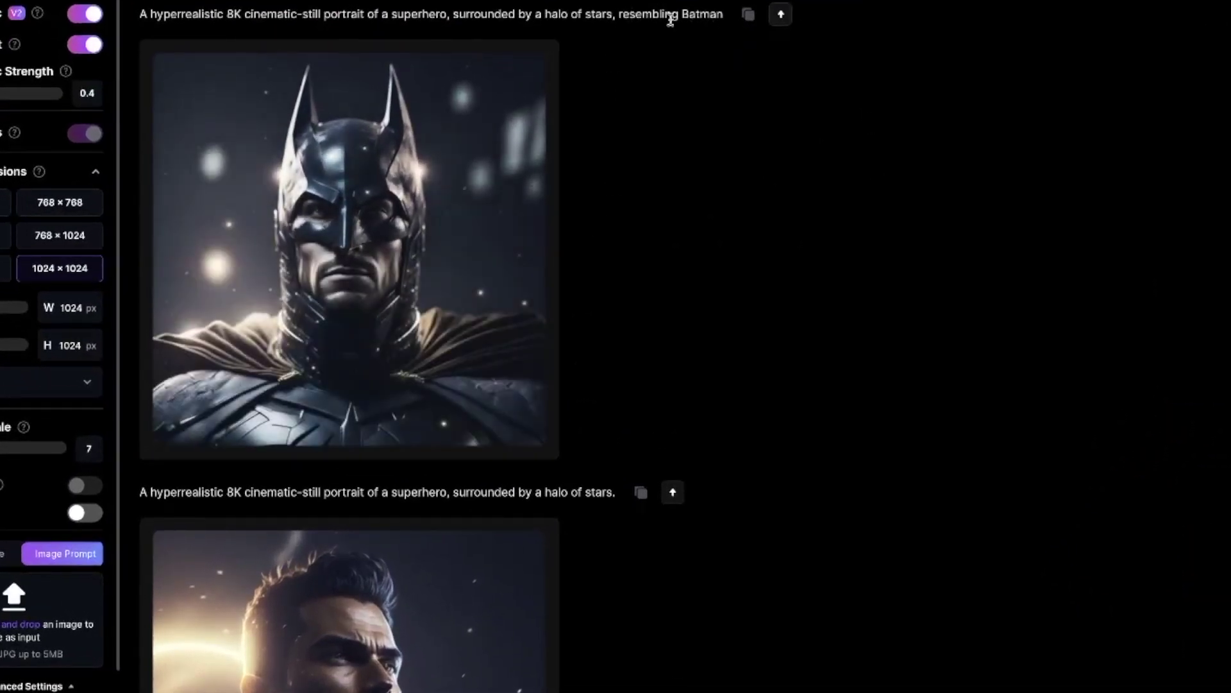
scroll(704, 124, "down", 2)
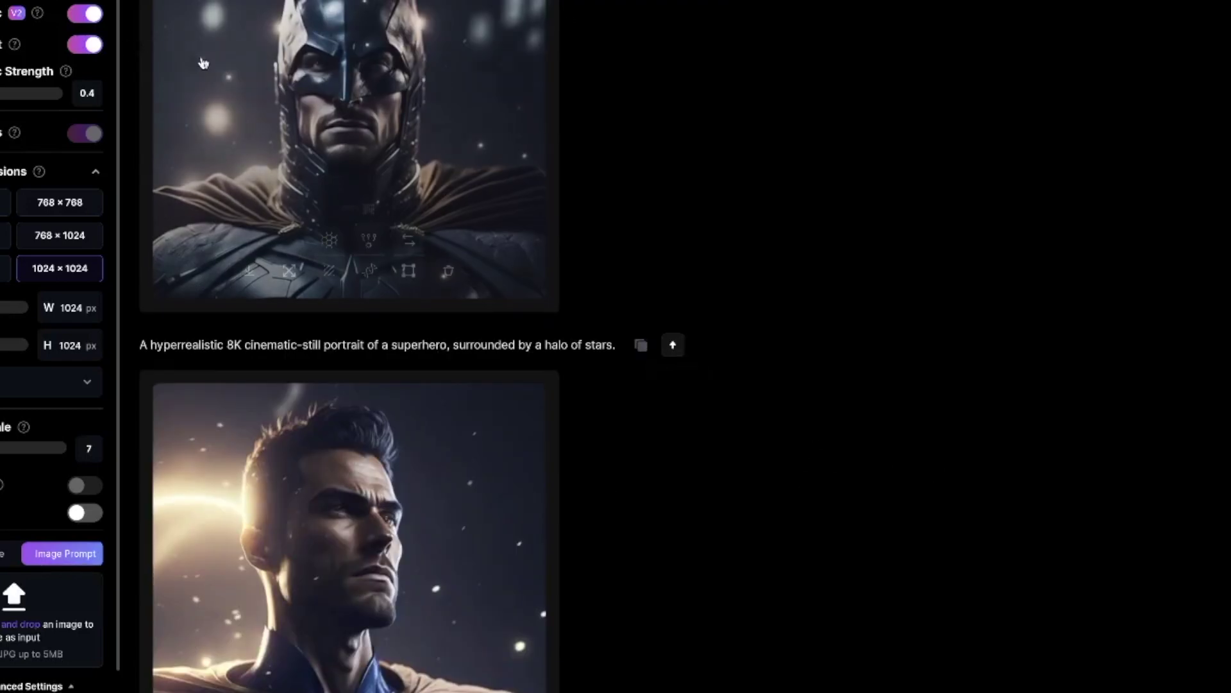
Switch to Adobe Firefly to view its Photo images for "A photorealistic 8K cinematic-still portrait of a superhero, illuminated by a single spotlight."
left_click(227, 64)
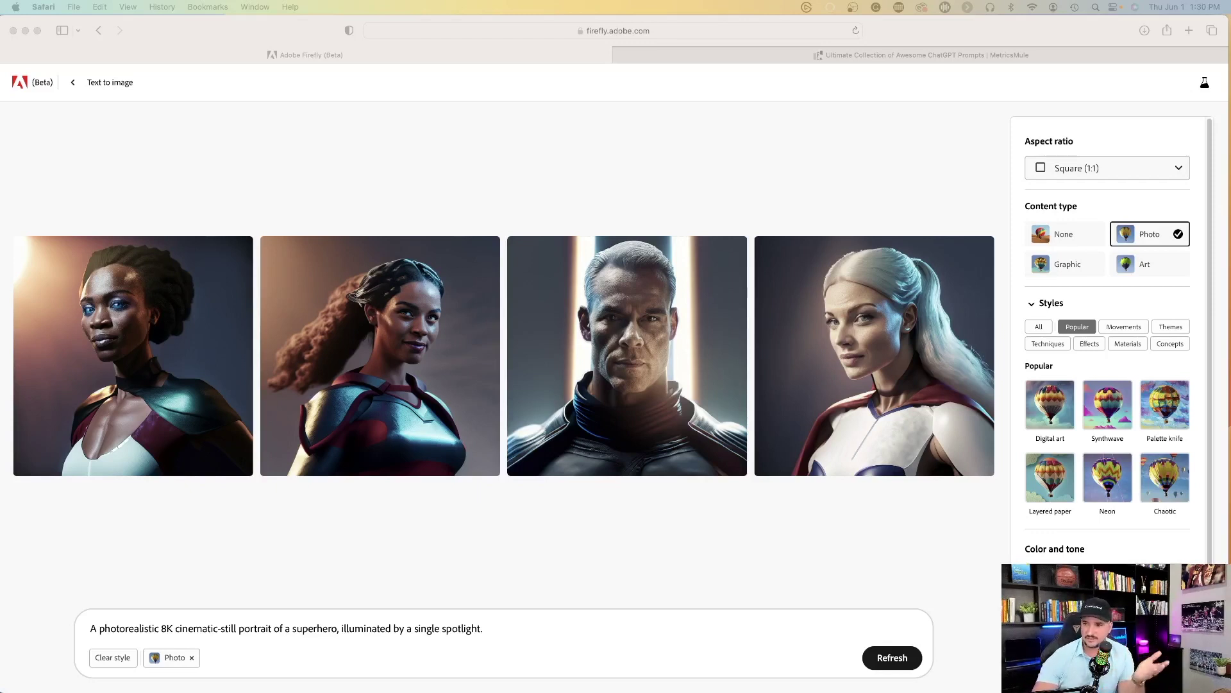
left_click(247, 31)
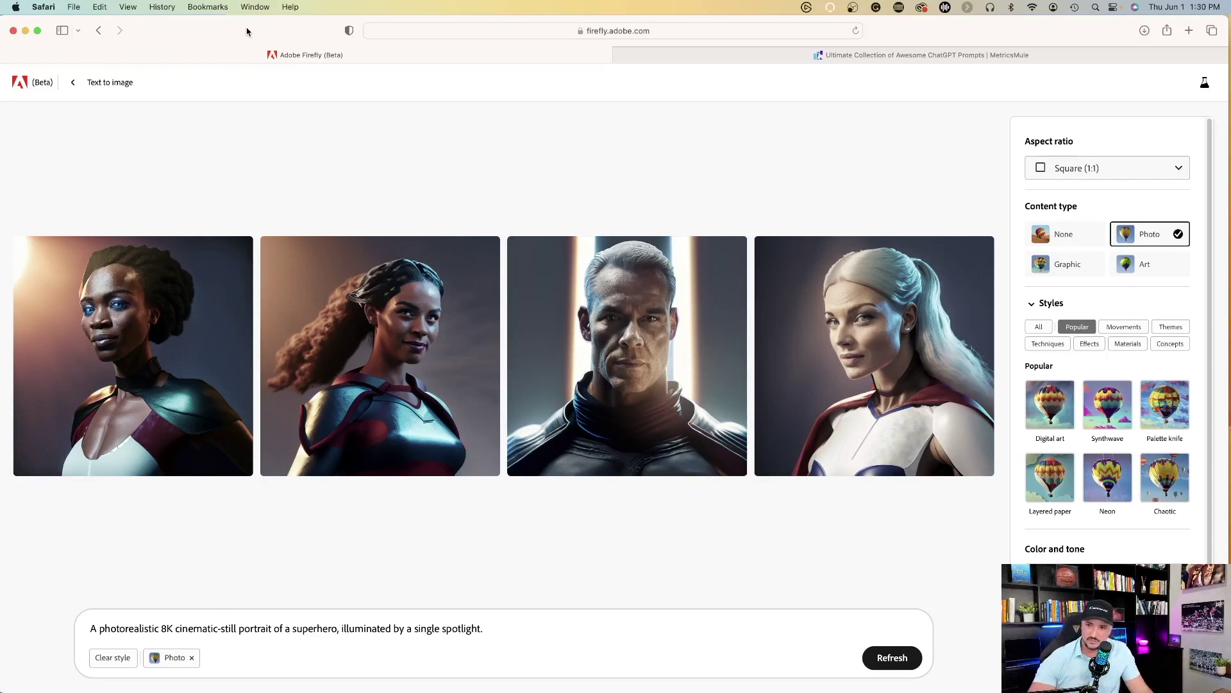